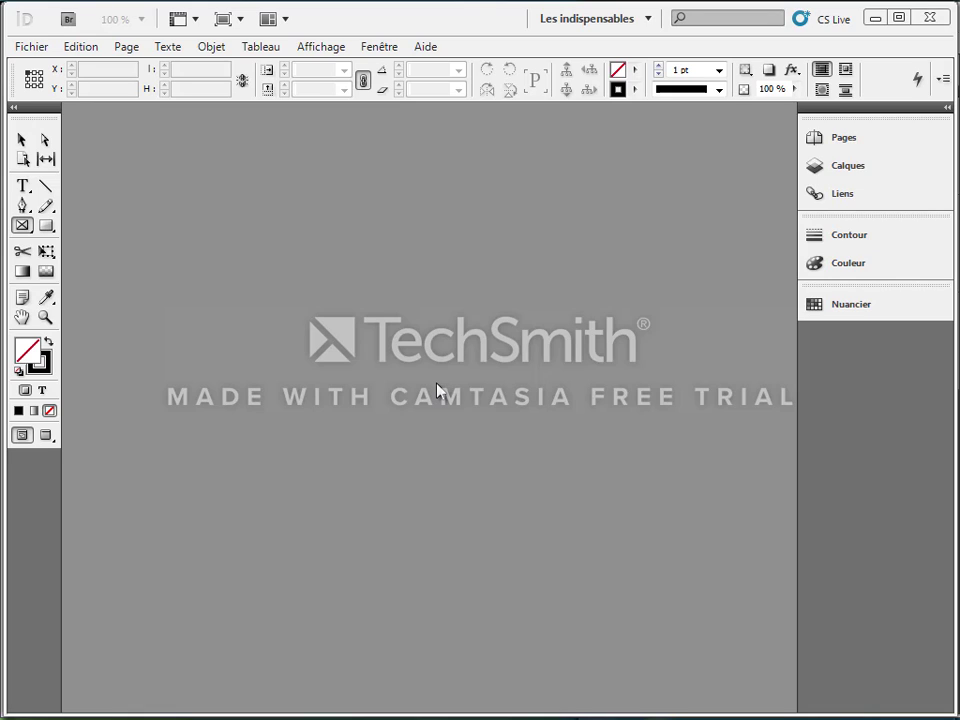
Open the document Gestion des images 5 from the 08_Les images folder and go to page 14.
click(42, 50)
click(56, 88)
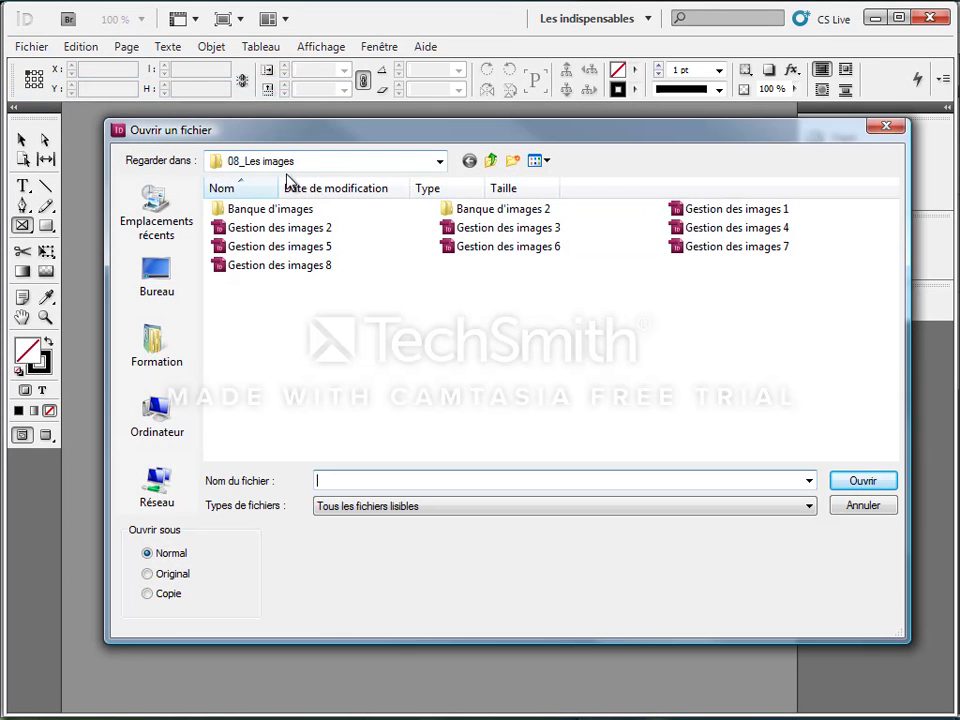
double_click(248, 248)
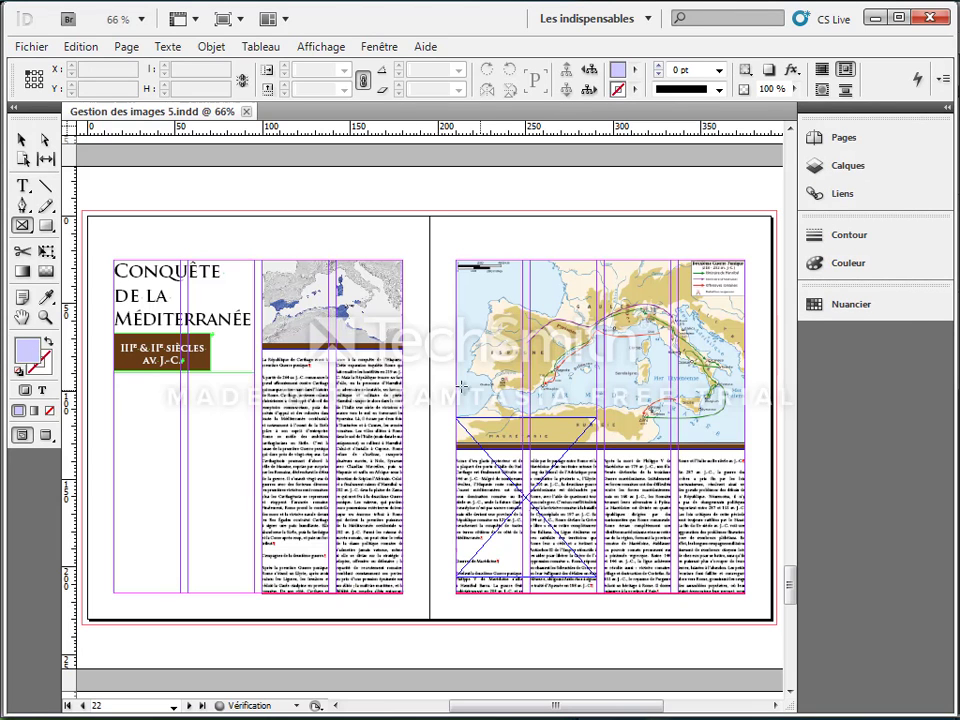
double_click(93, 705)
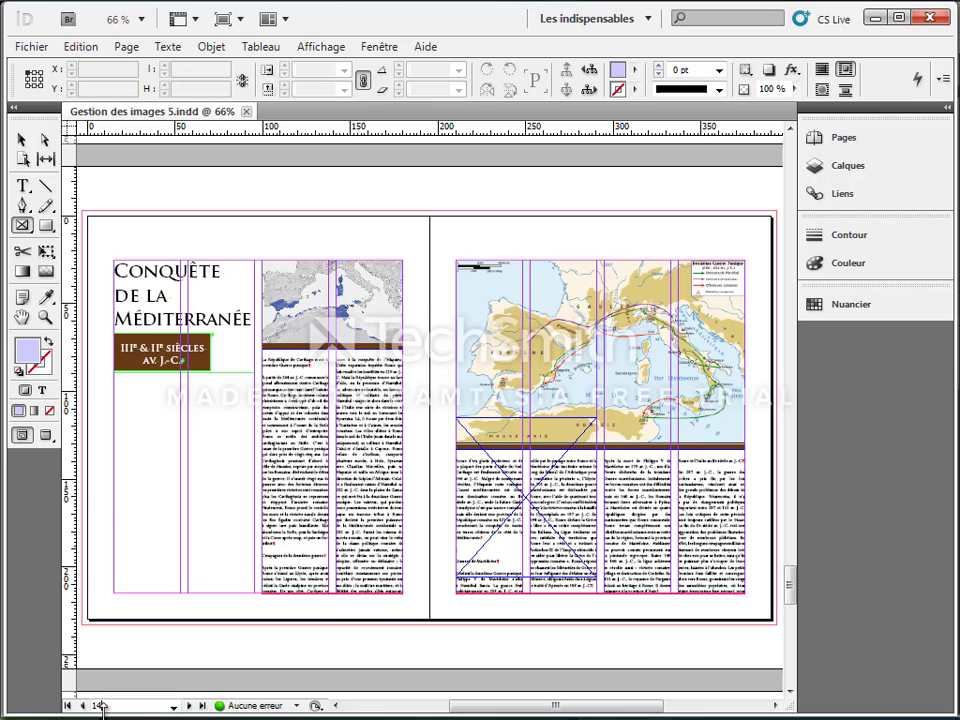
key(Return)
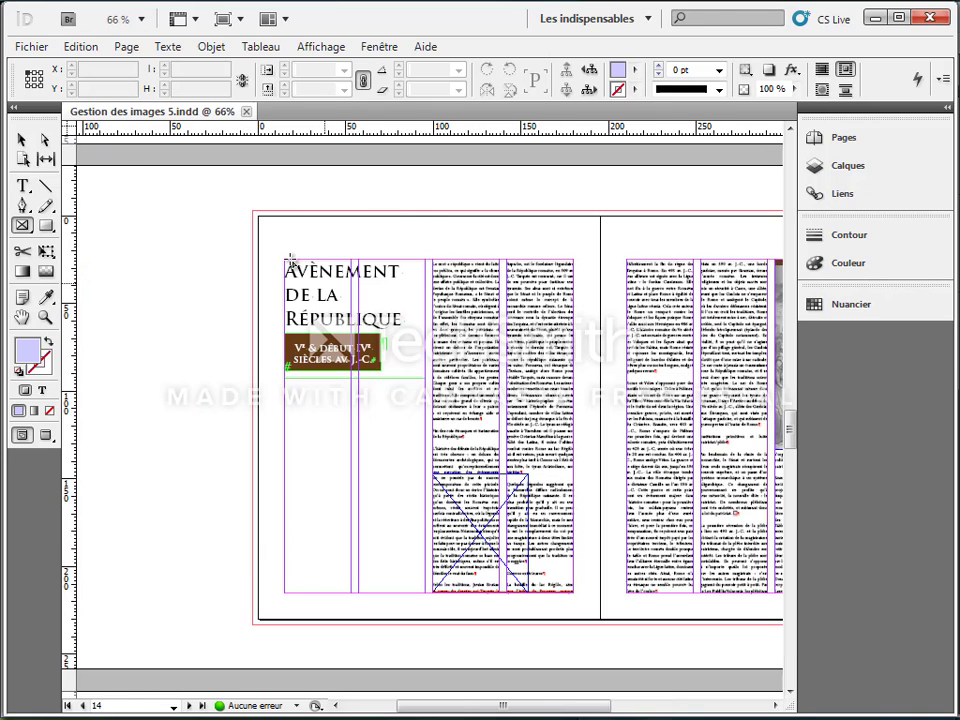
Import the buste brutus détouré image that has a thumbnail into the empty frame on page 14, without showing import options.
click(23, 141)
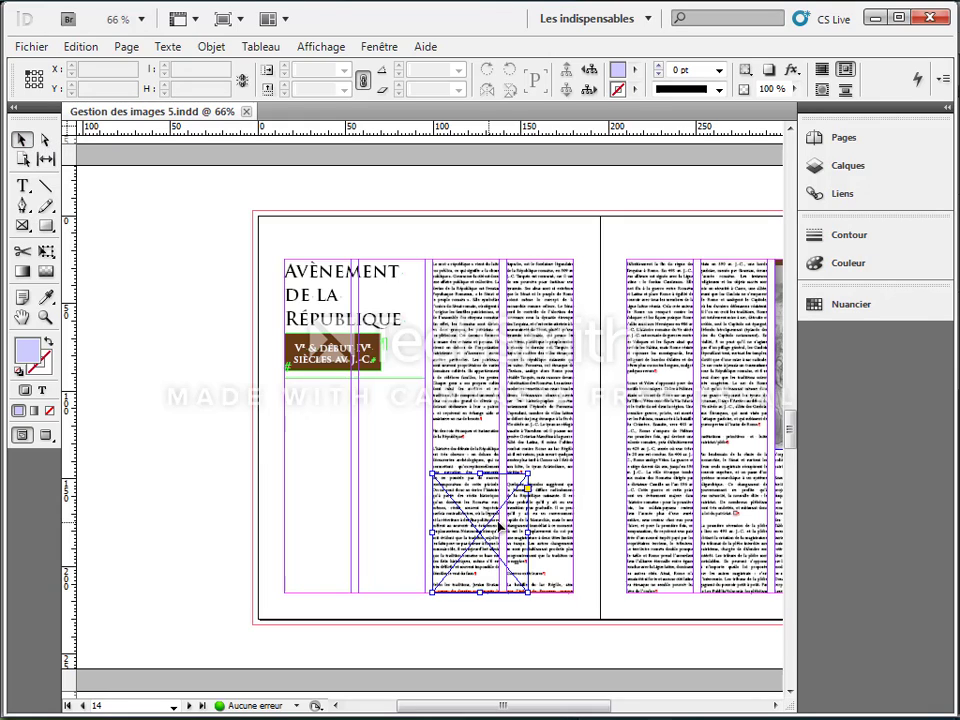
click(482, 528)
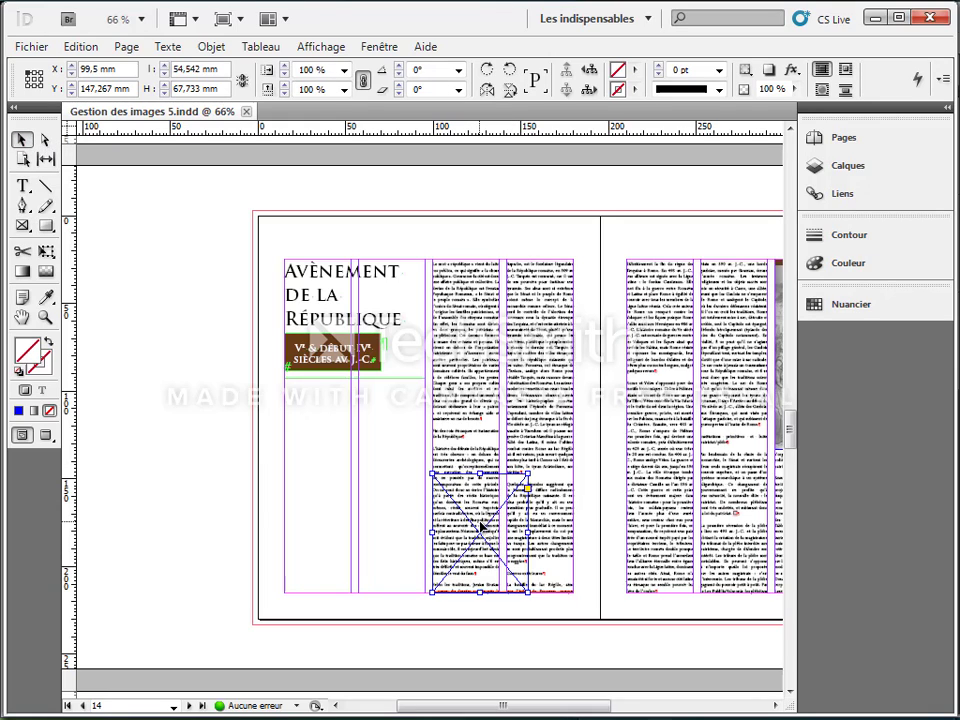
click(38, 47)
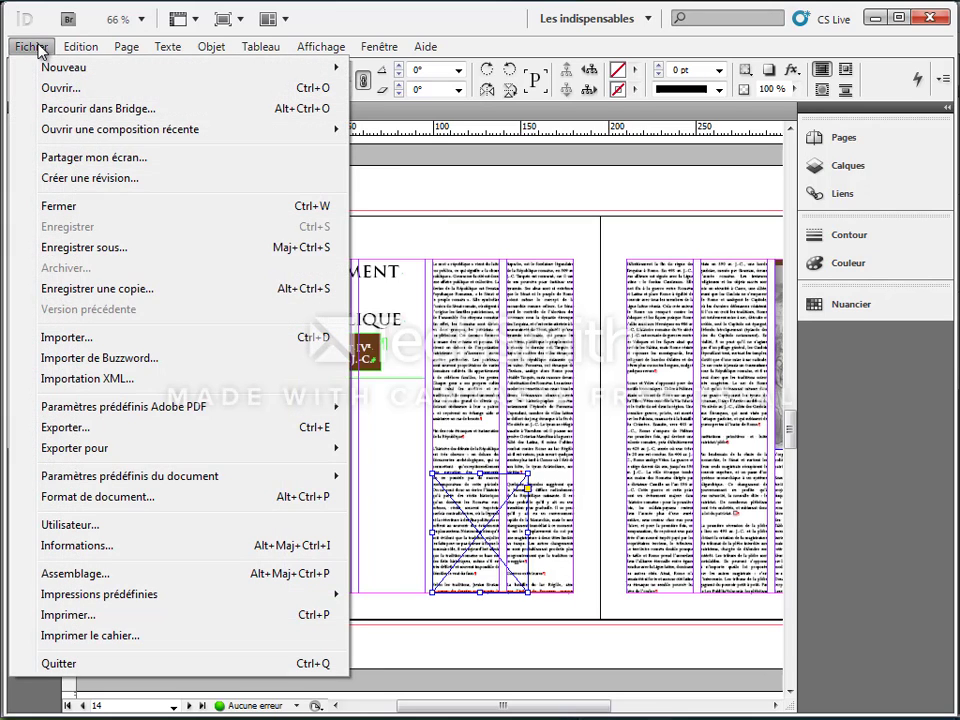
click(109, 340)
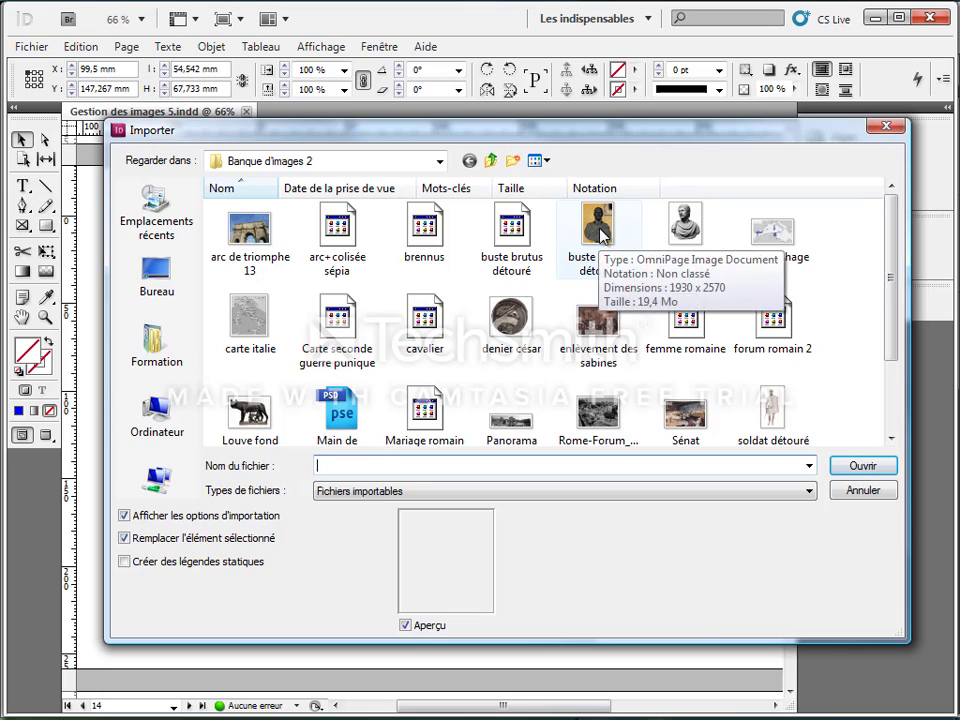
click(607, 232)
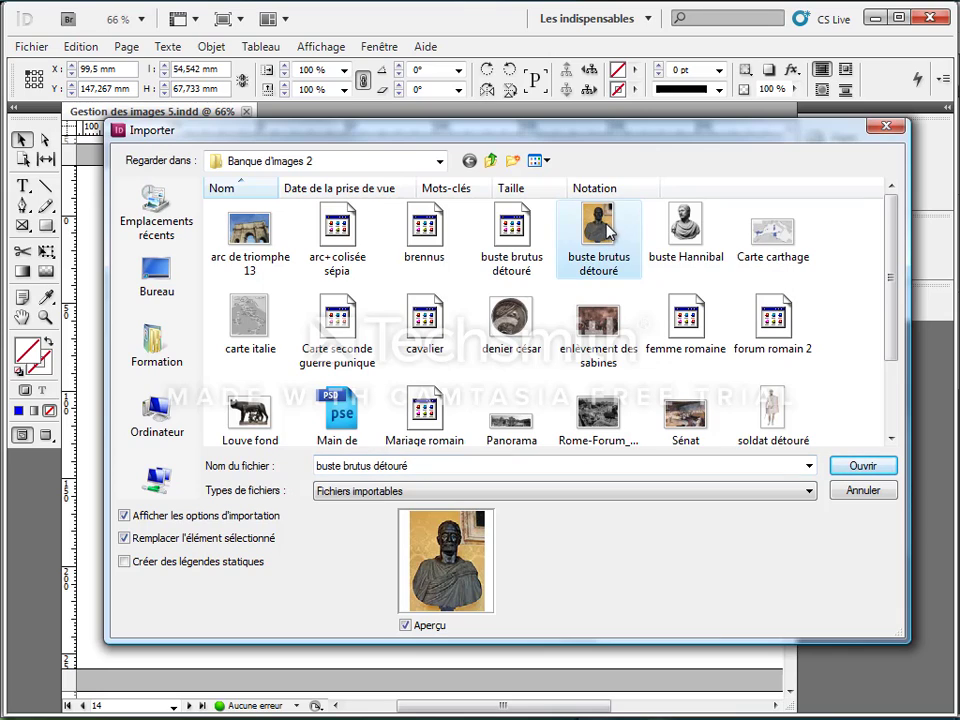
click(124, 516)
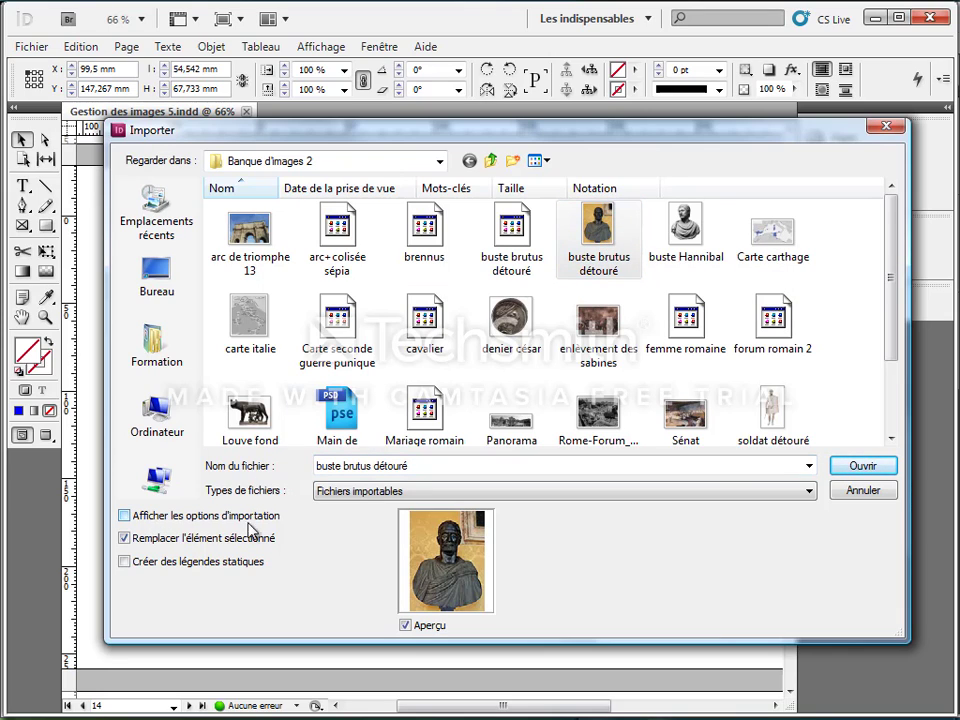
click(859, 467)
click(505, 492)
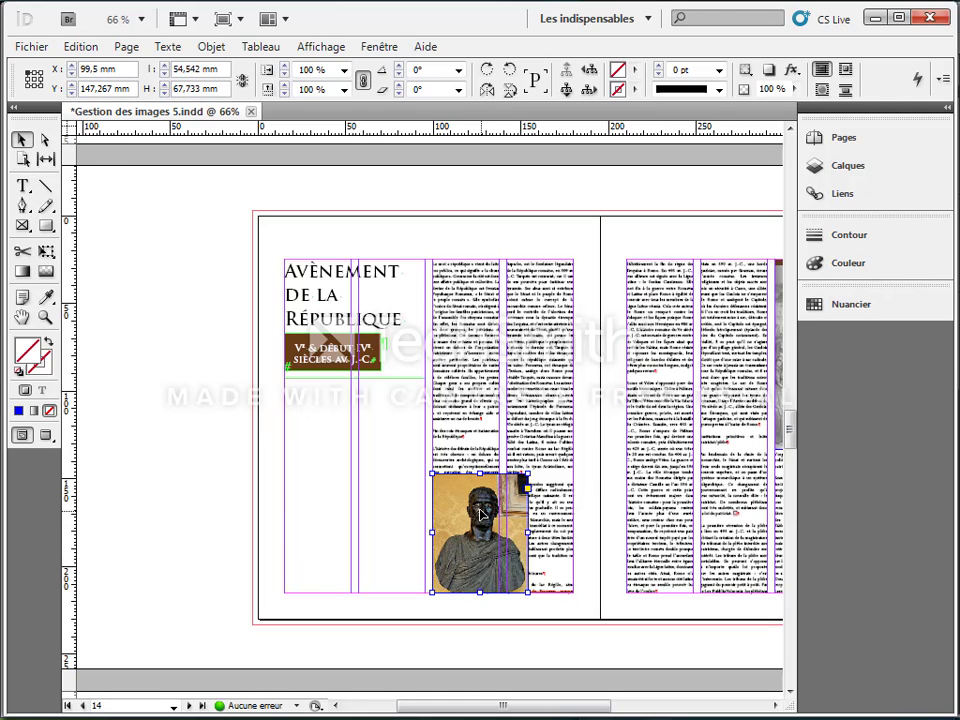
Switch to Photoshop and examine the buste détouré path around the bust in buste brutus détouré.eps.
key(alt+Tab)
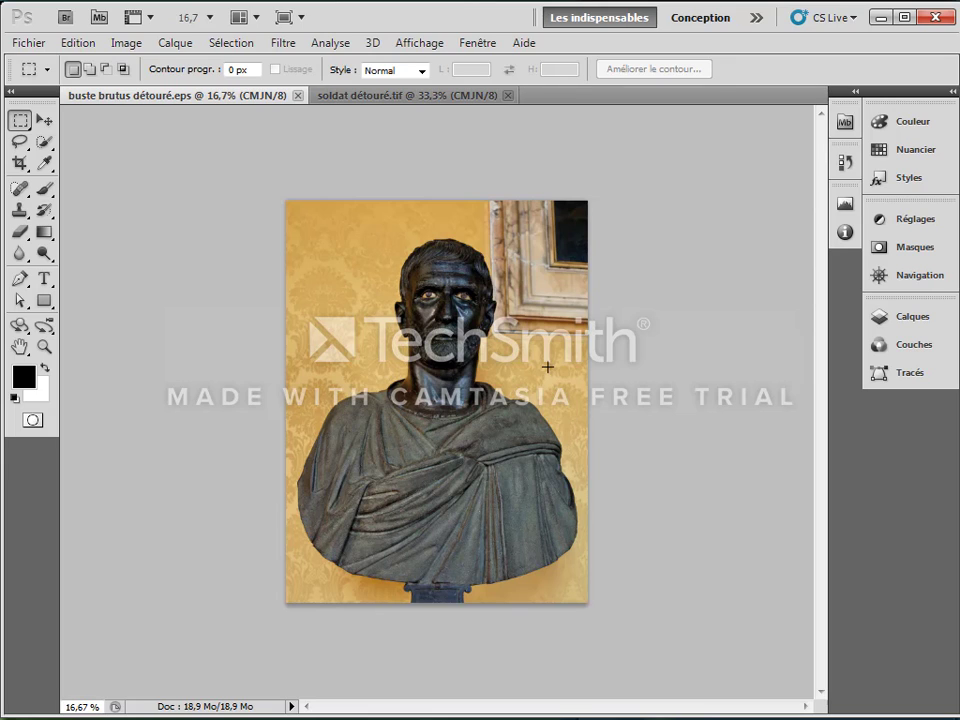
click(903, 375)
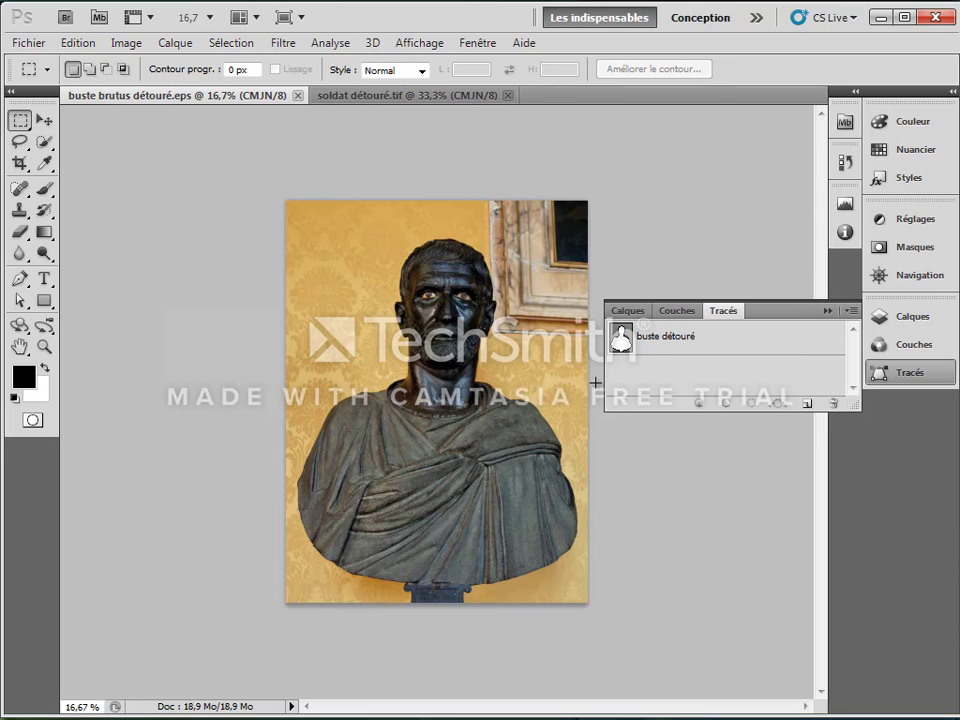
click(643, 341)
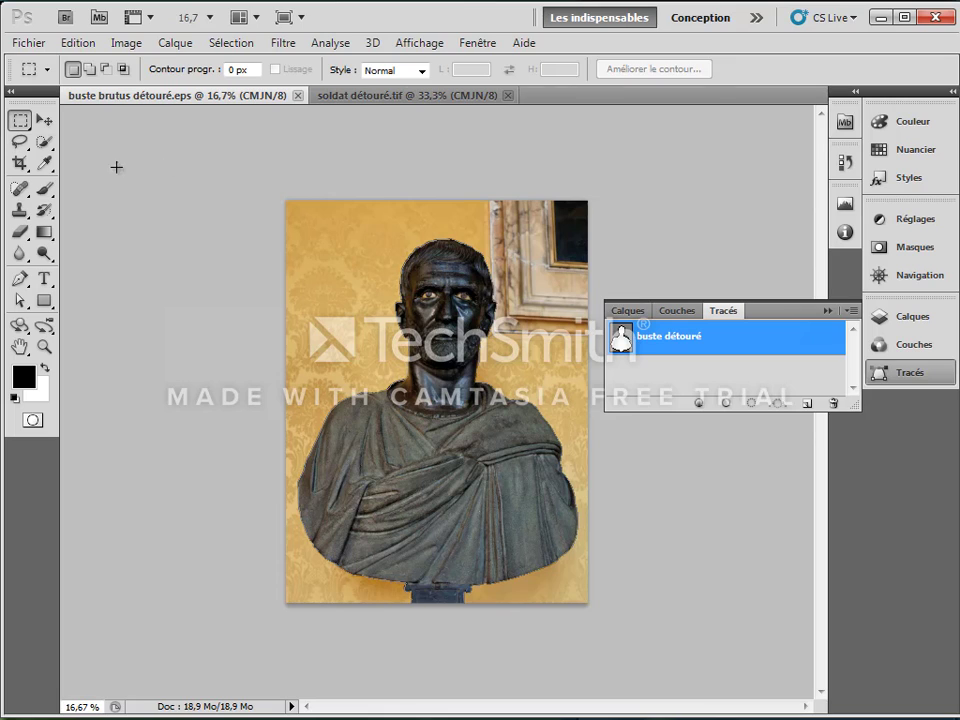
click(21, 300)
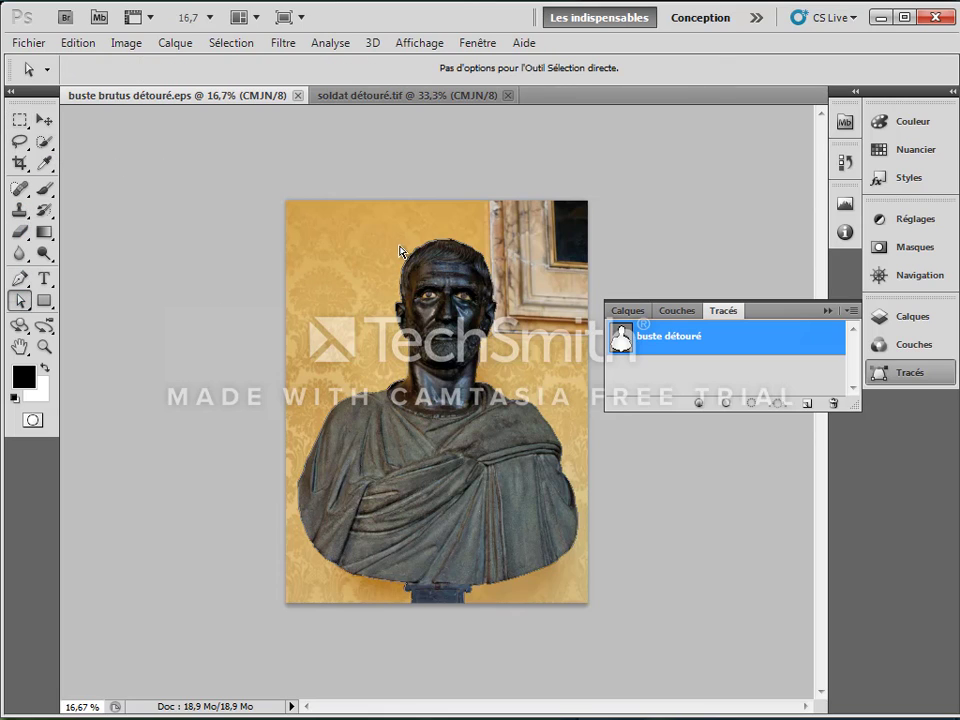
click(463, 249)
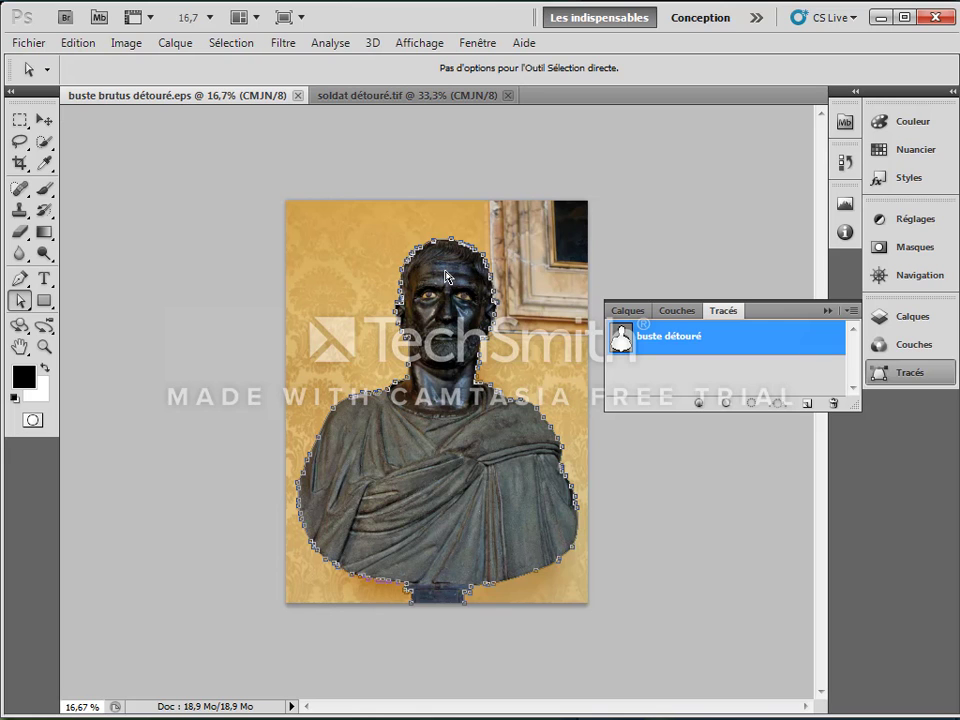
Switch back to InDesign and clip the bust image with a Tracé Photoshop mask using the buste détouré path.
key(alt+Tab)
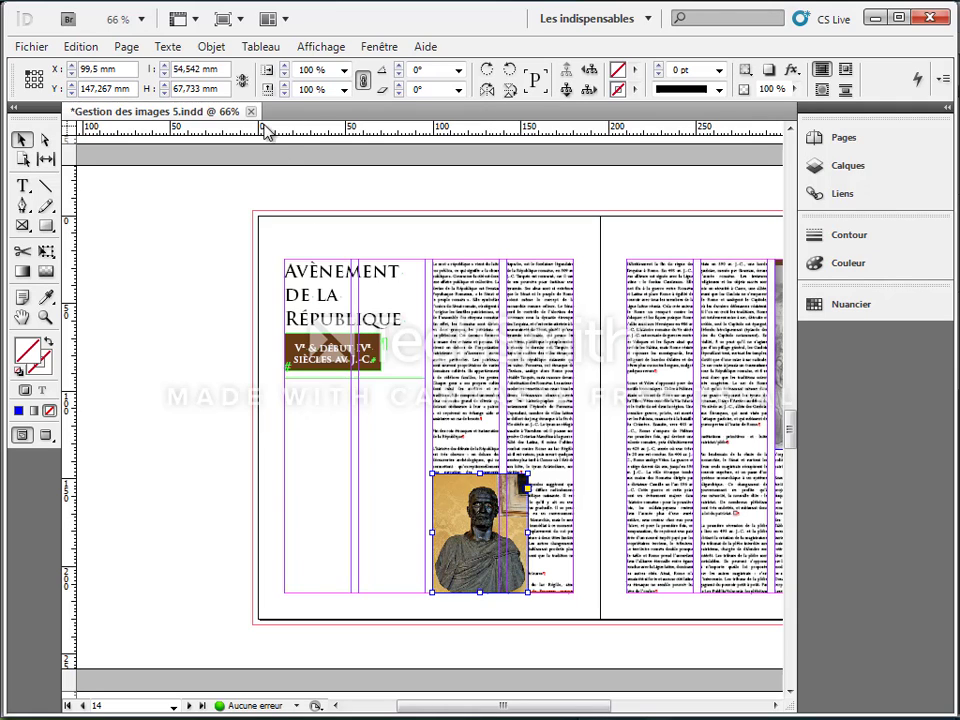
click(211, 48)
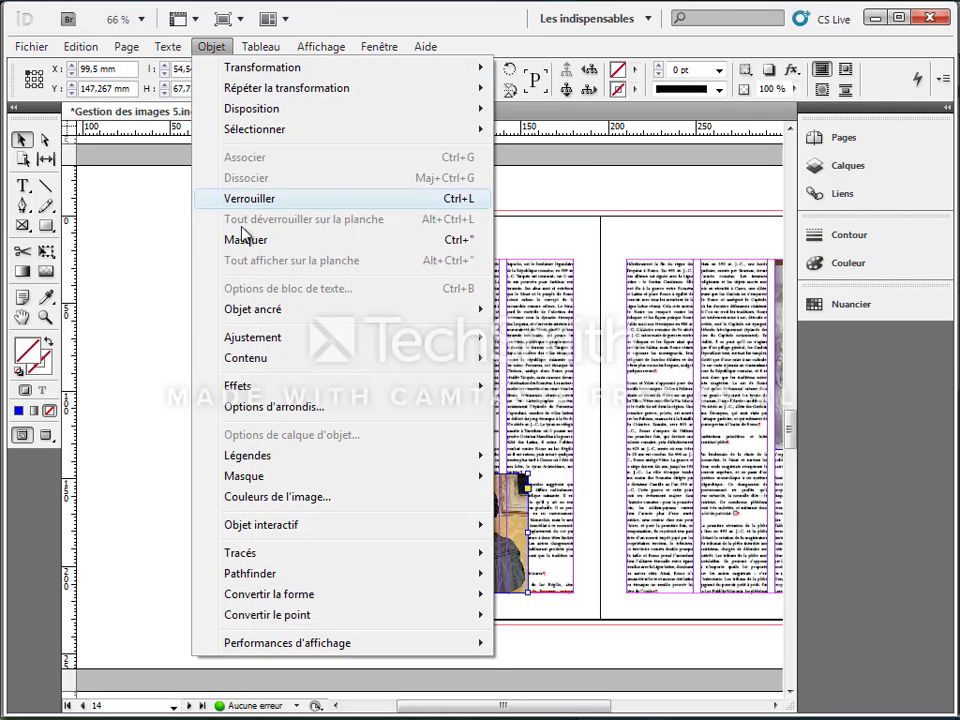
mouse_move(262, 482)
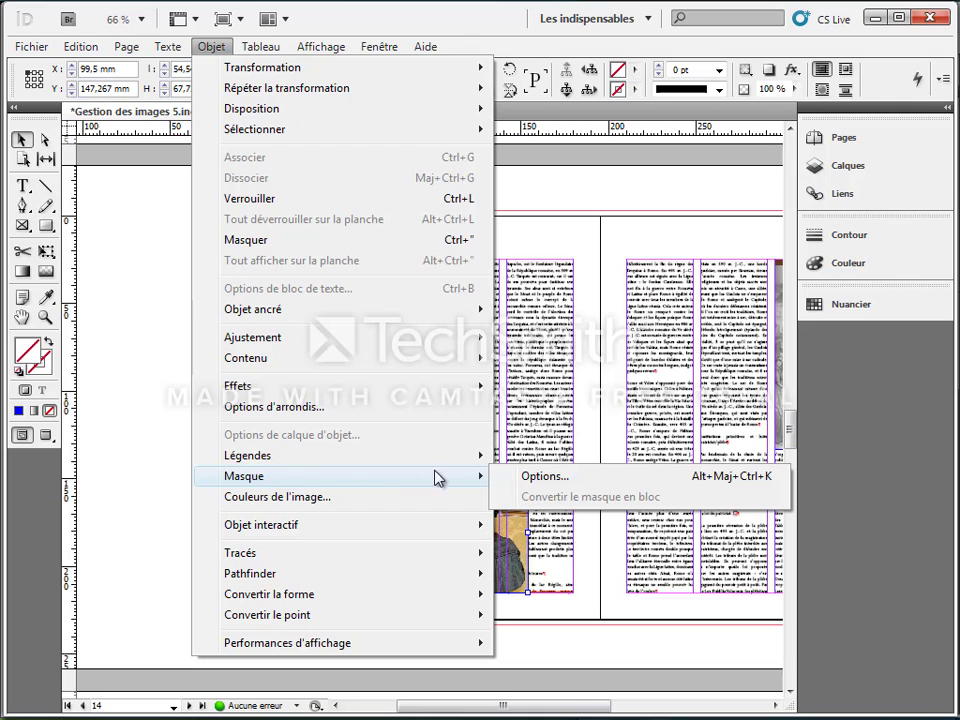
click(538, 479)
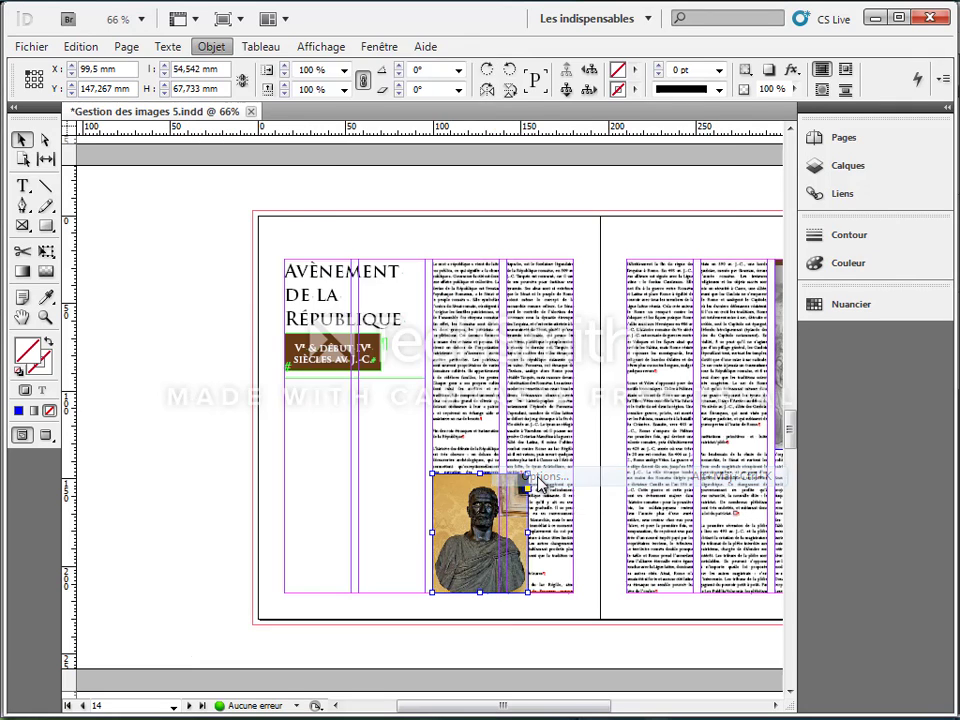
drag(578, 74, 523, 121)
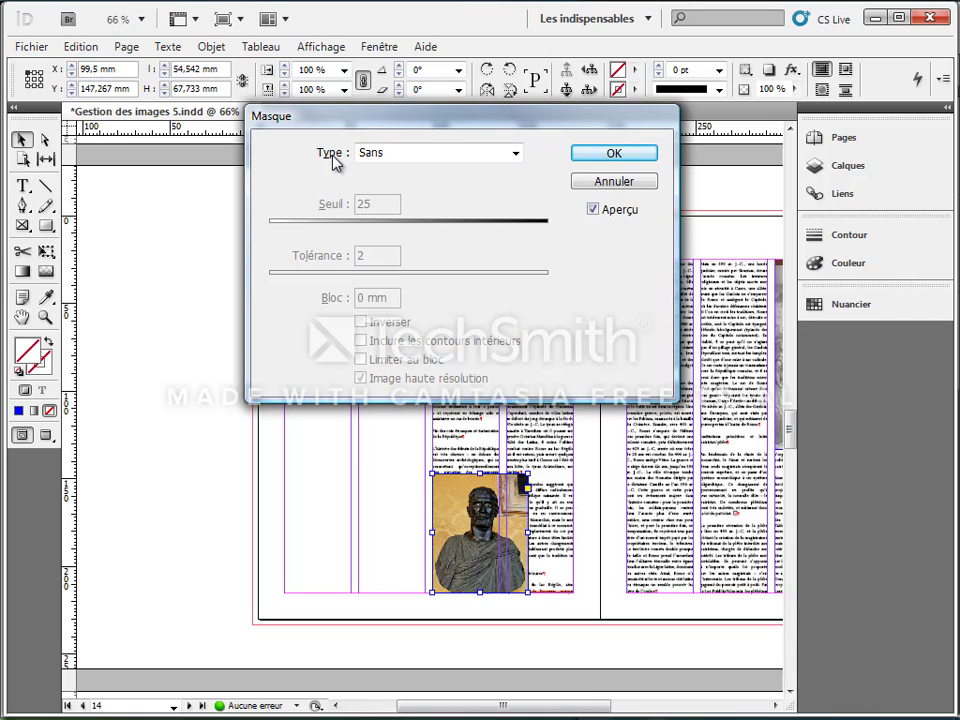
click(514, 154)
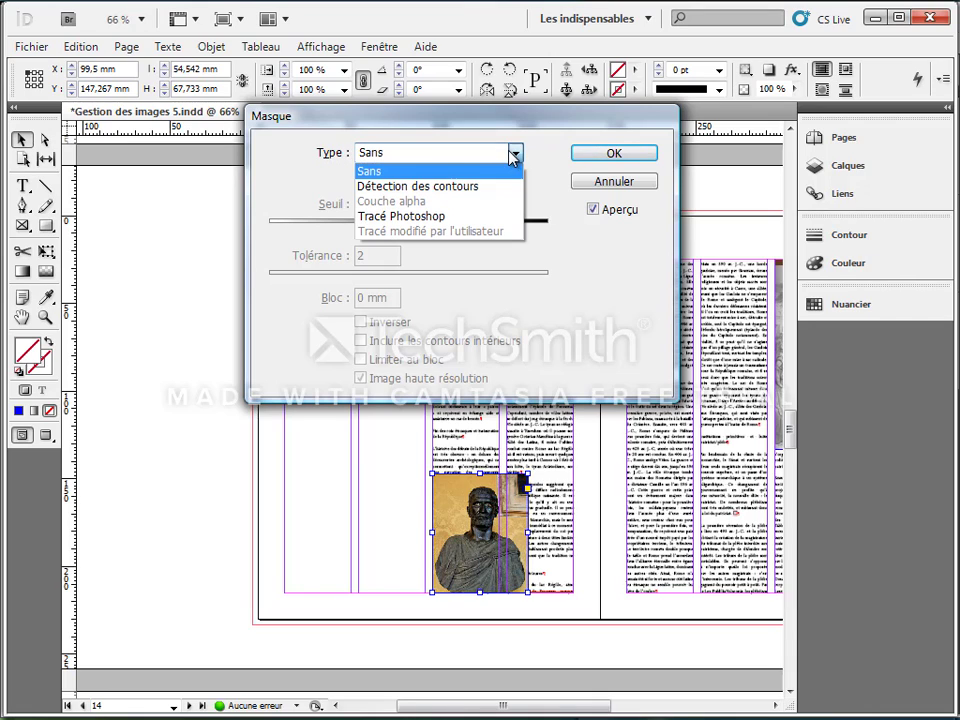
click(375, 225)
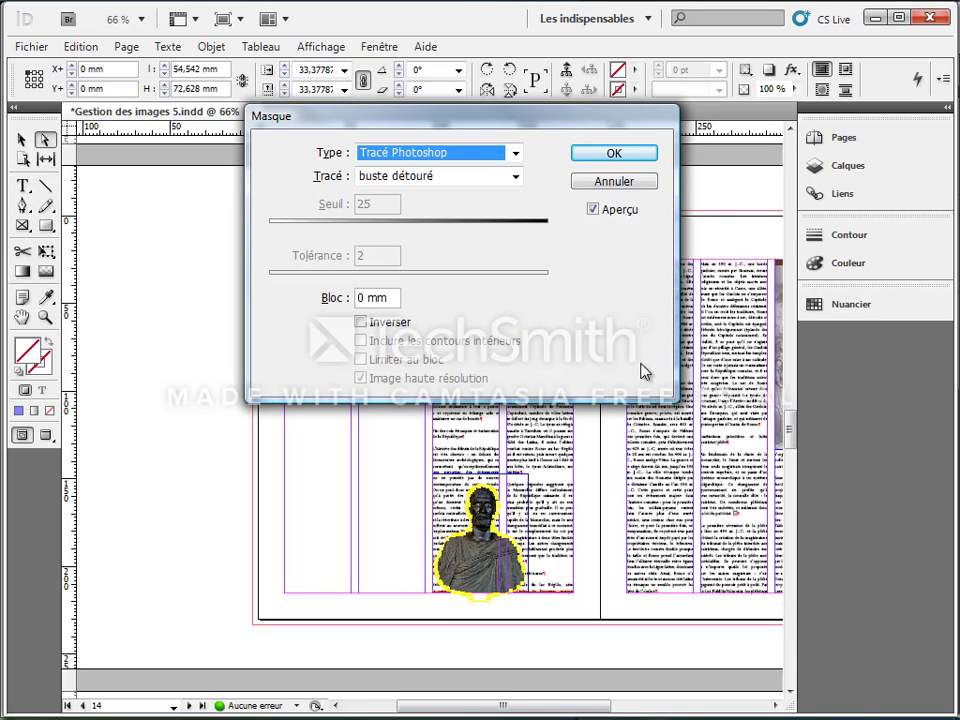
click(628, 156)
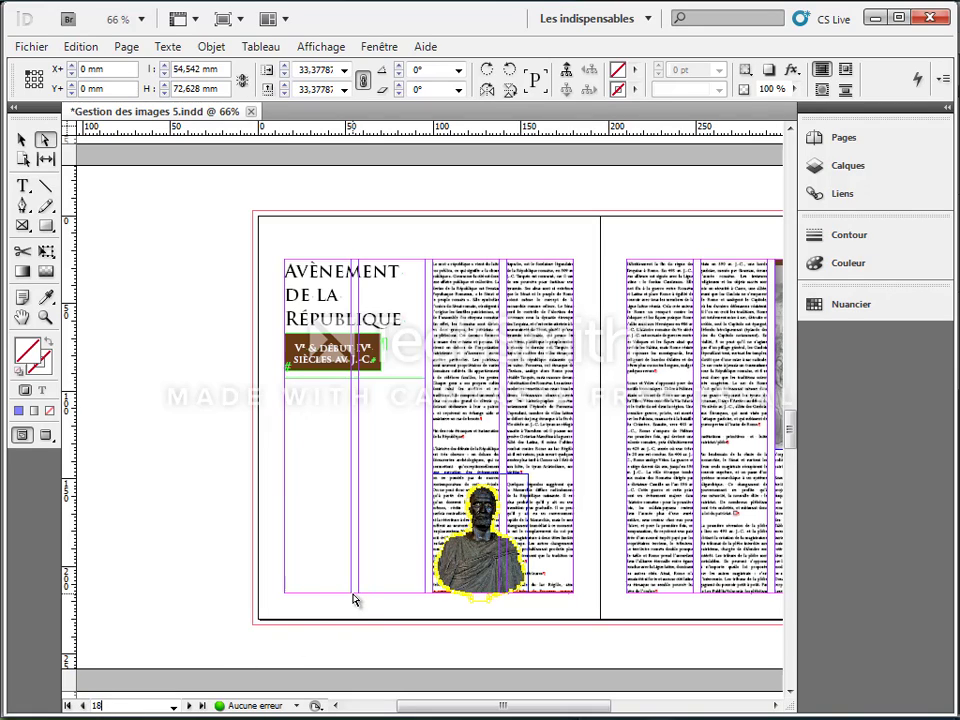
Go to page 18 and select the empty image frame overlapping the text column.
key(Return)
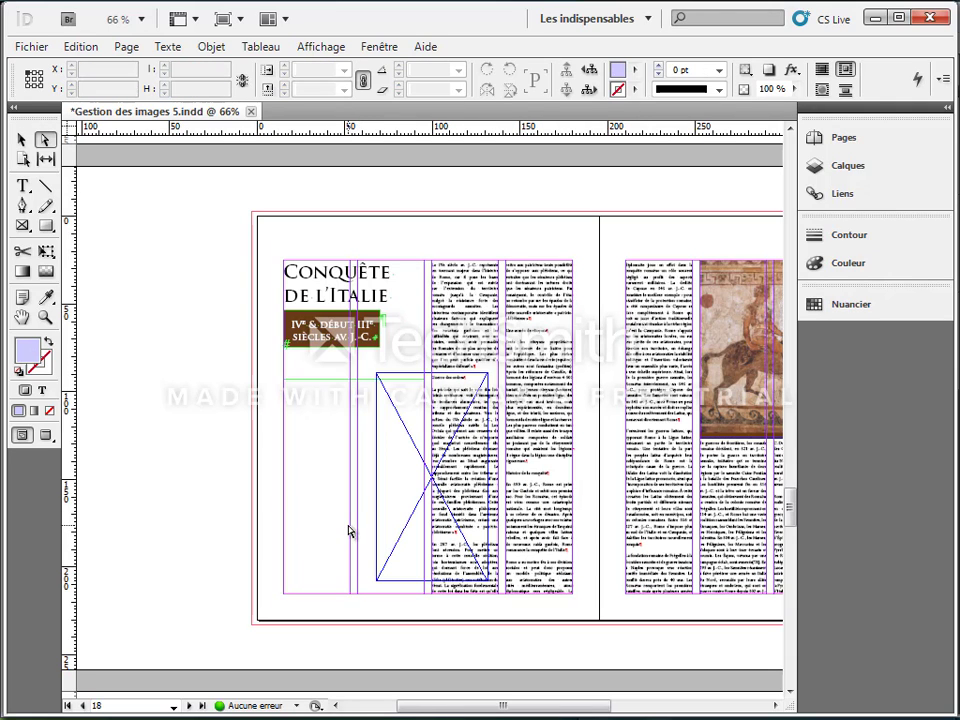
click(447, 409)
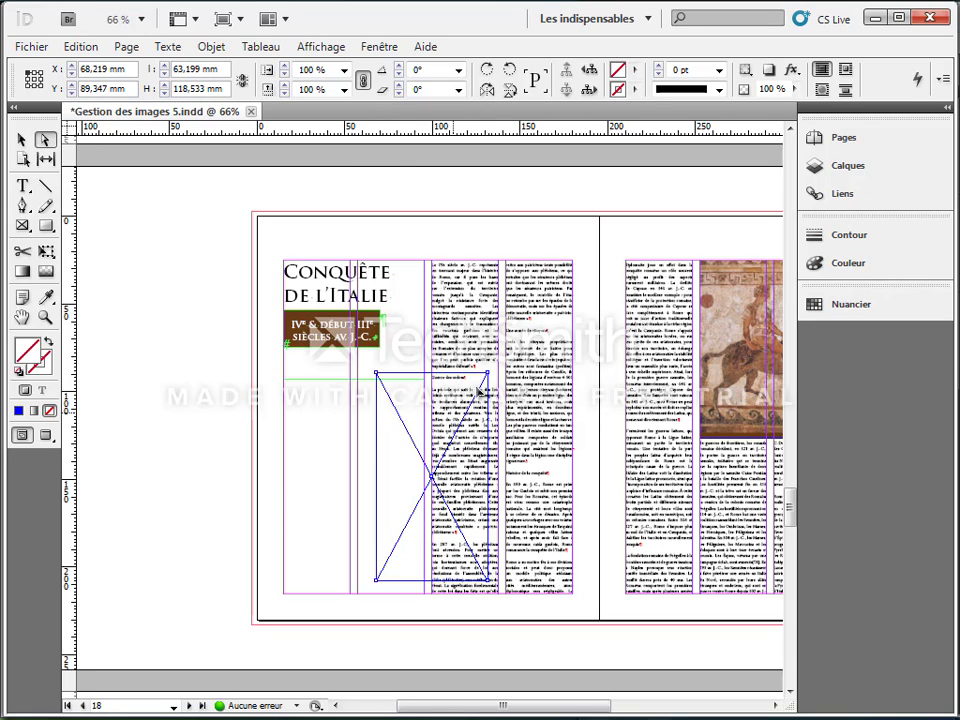
Switch to Photoshop and examine the soldat détouré alpha channel of soldat détouré.tif, alone and overlaid on the CMJN image.
key(alt+Tab)
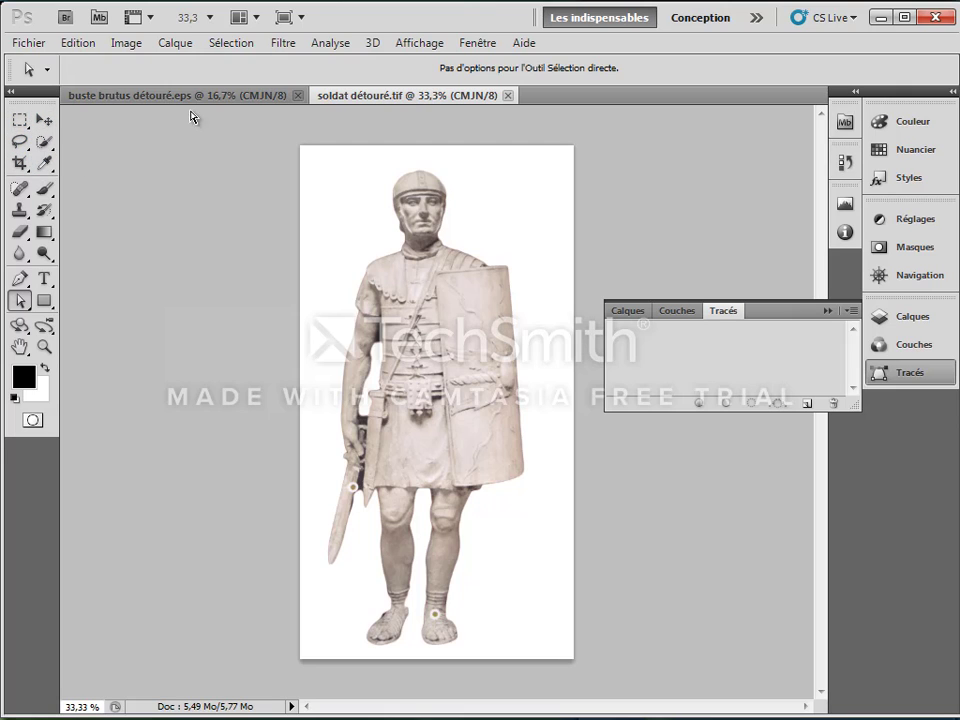
click(229, 45)
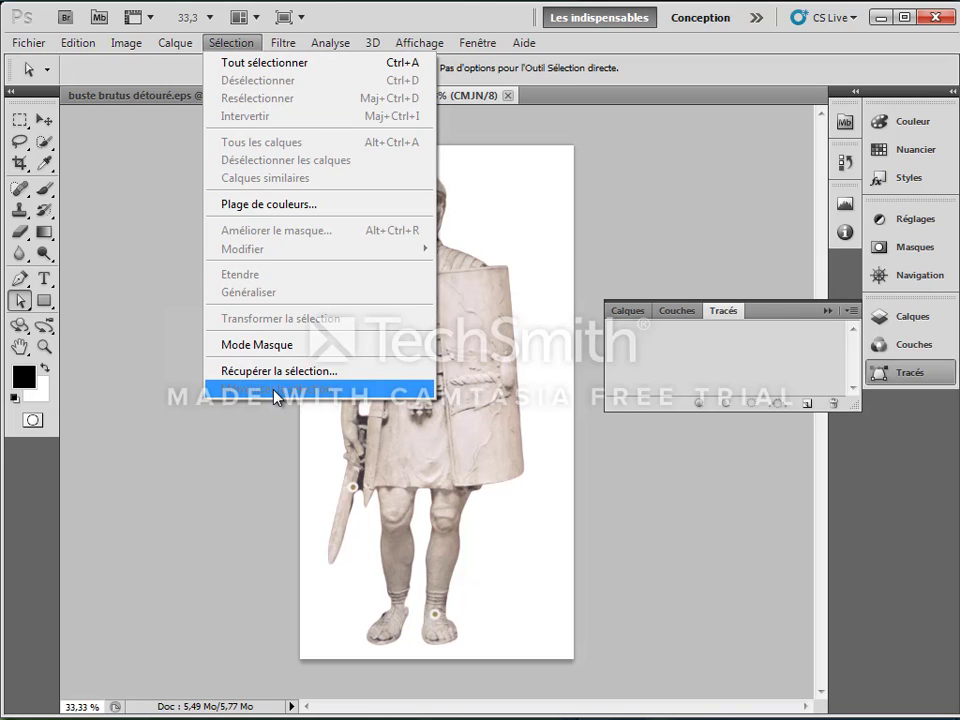
click(676, 312)
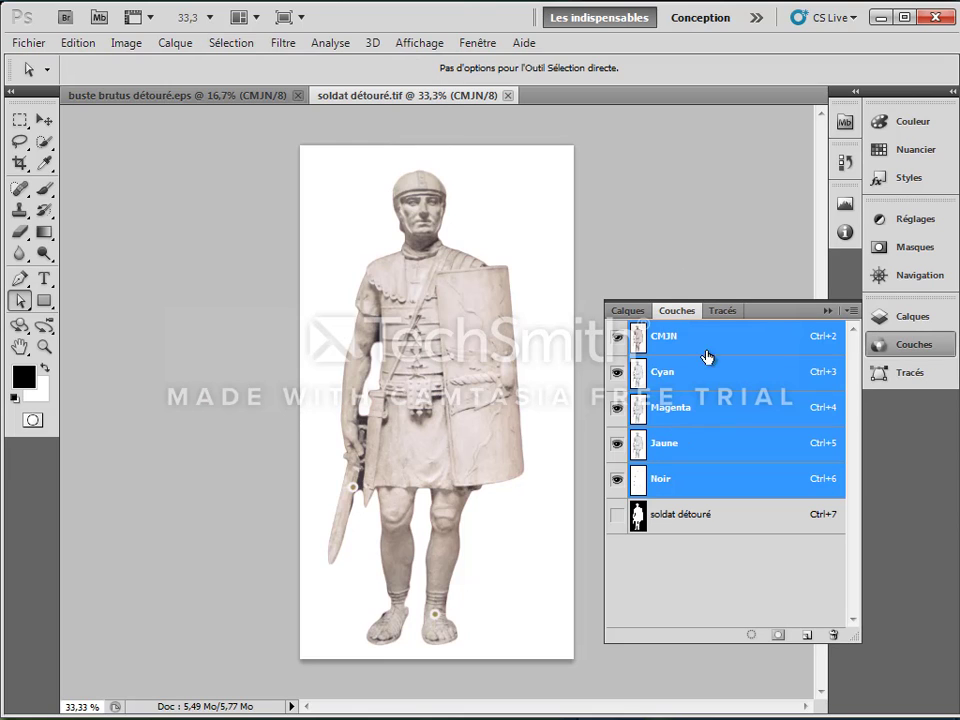
click(659, 528)
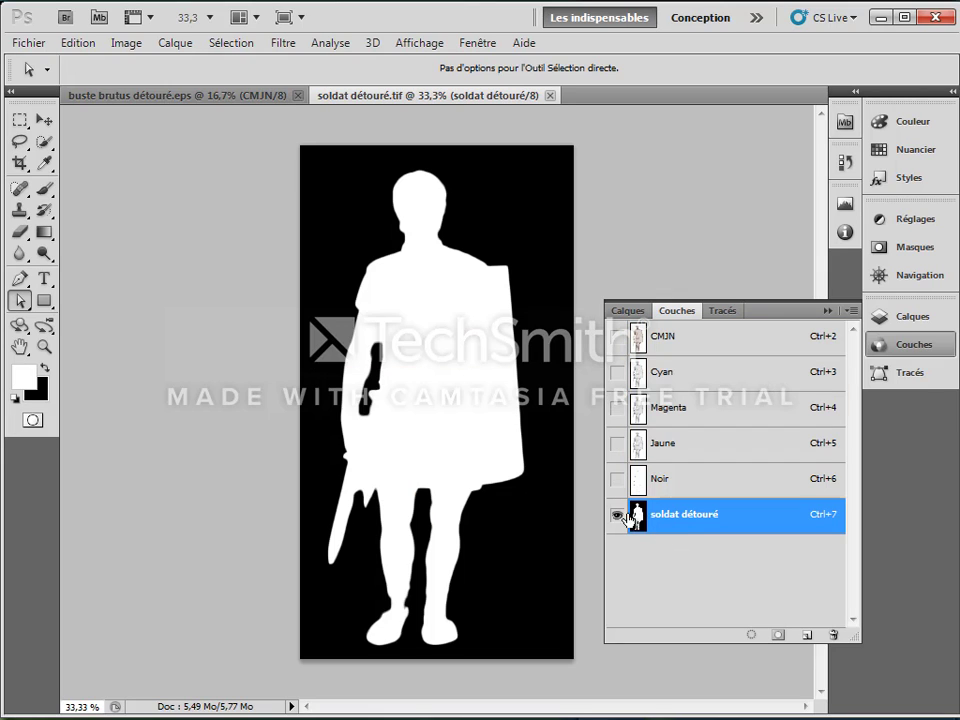
click(617, 341)
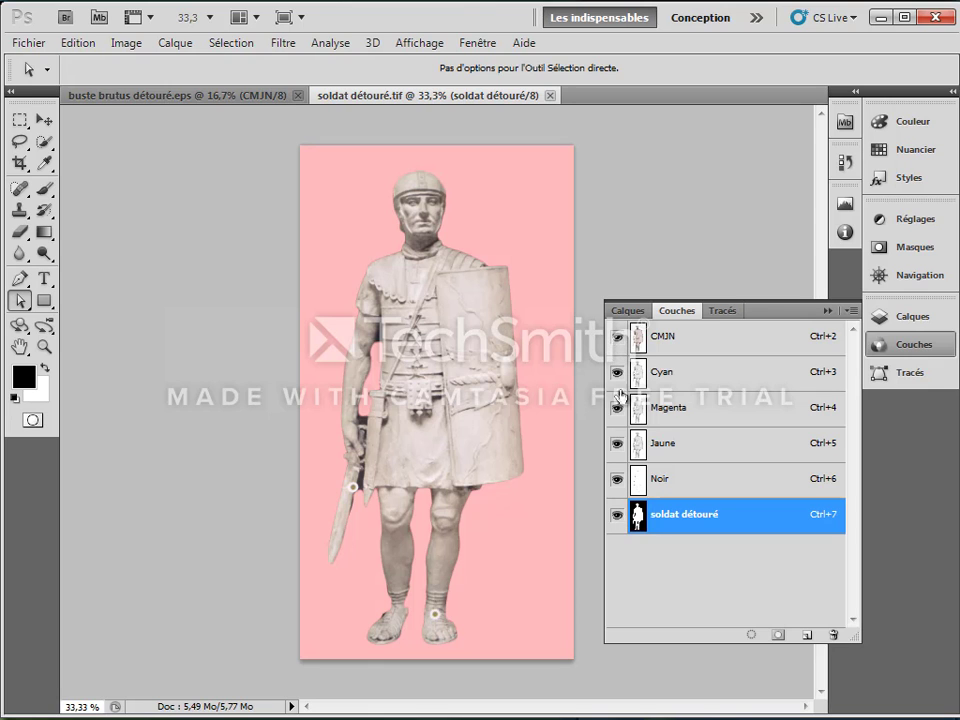
click(617, 517)
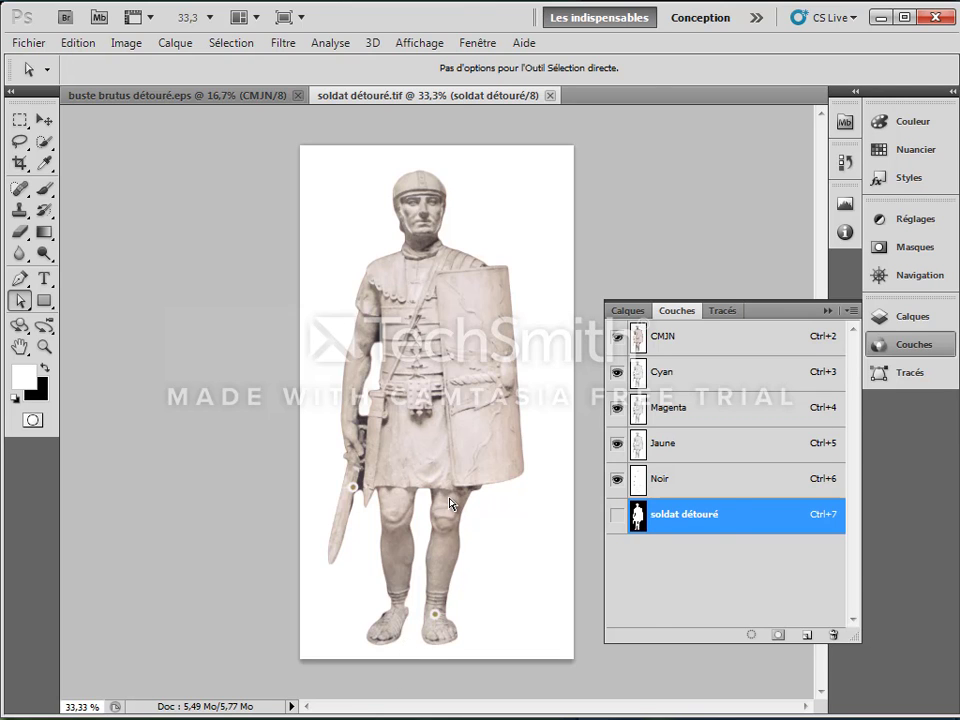
Switch back to InDesign and start importing the soldat détouré image into the selected frame, with the import options shown.
key(alt+Tab)
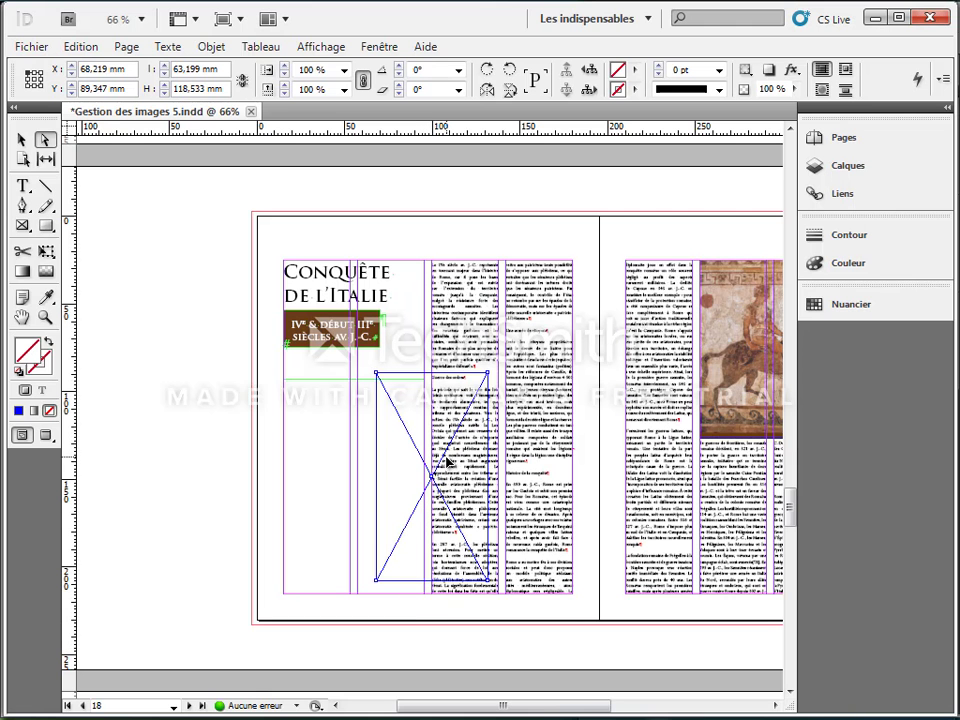
click(35, 45)
click(68, 337)
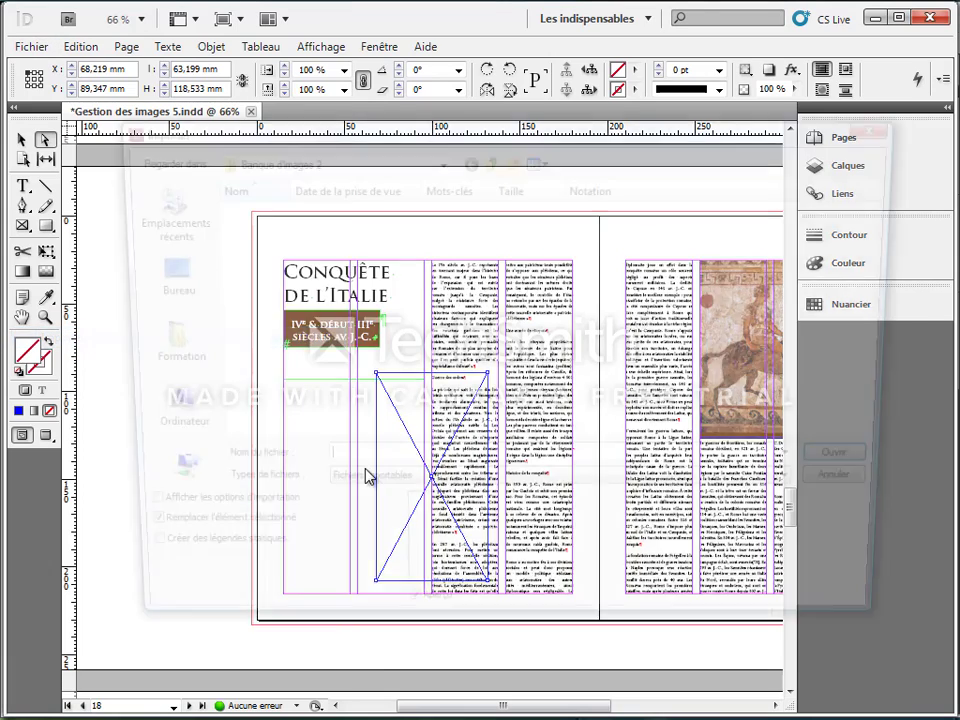
drag(891, 270, 883, 317)
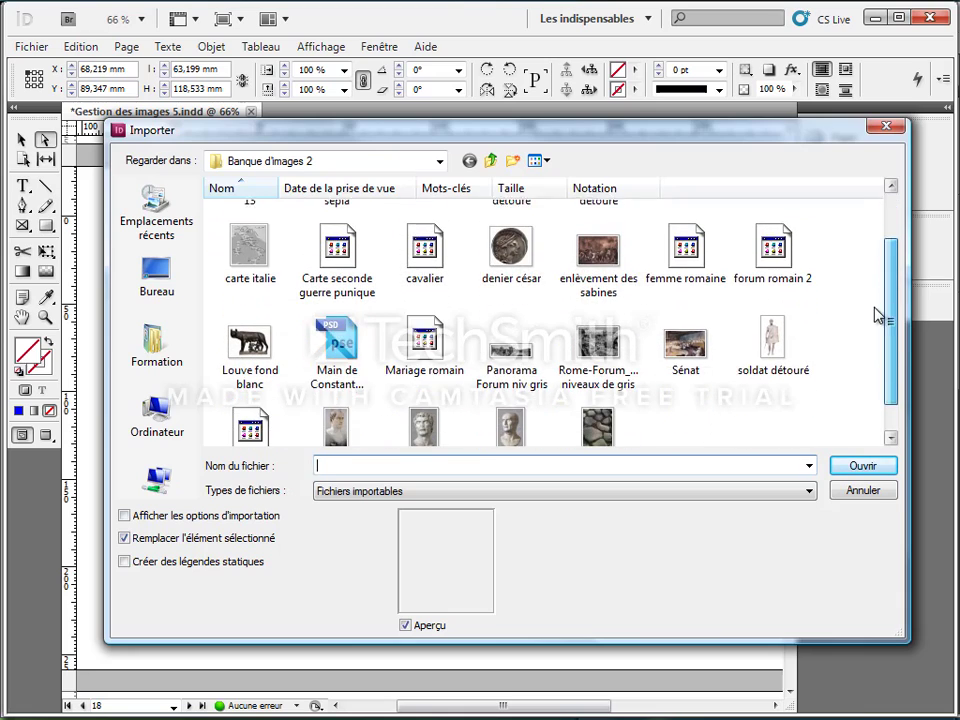
click(772, 335)
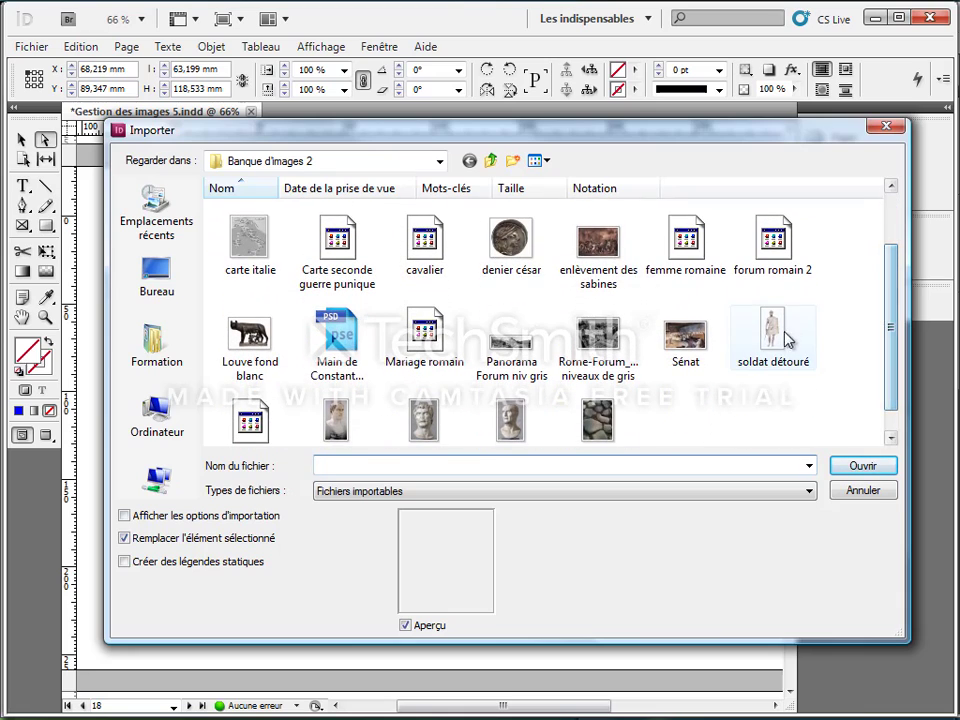
click(136, 518)
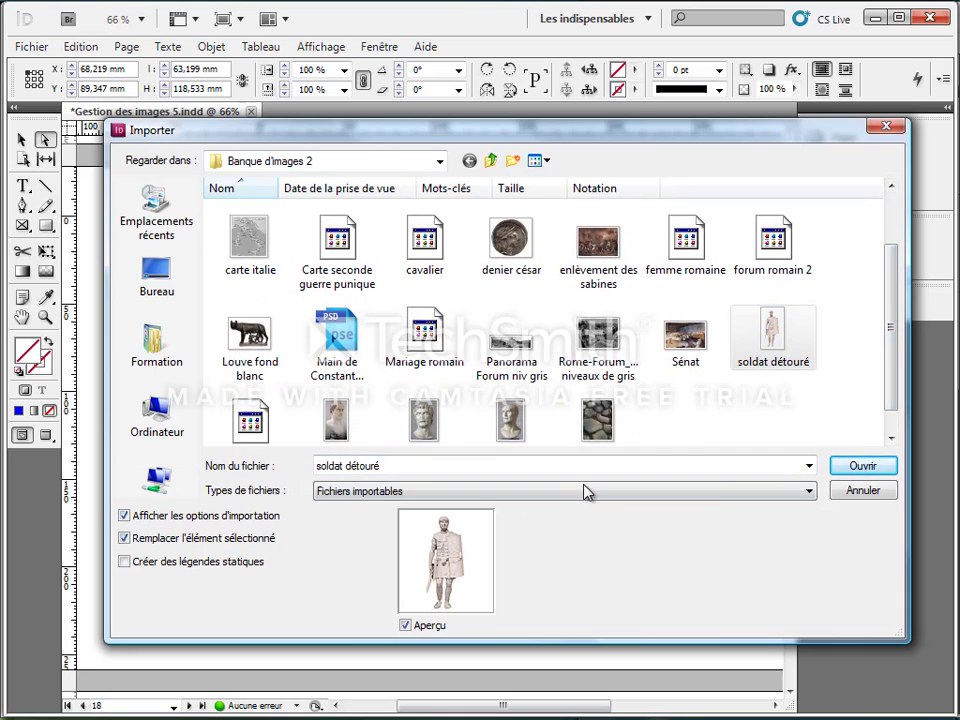
click(858, 466)
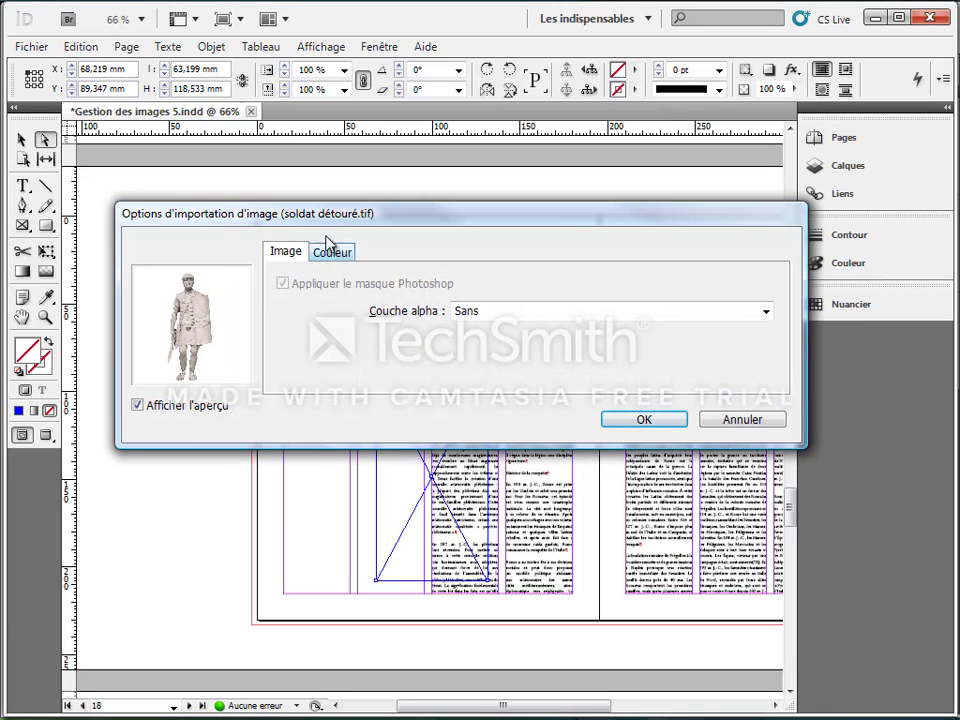
Choose soldat détouré as the alpha channel in the image import options and complete the import.
drag(343, 211, 326, 132)
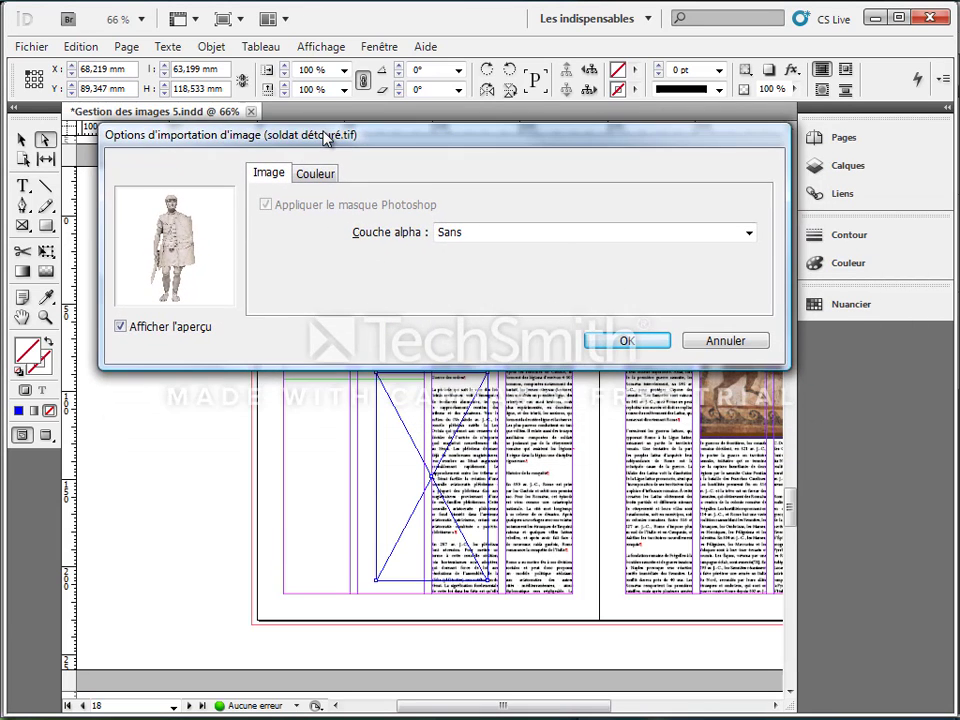
click(478, 236)
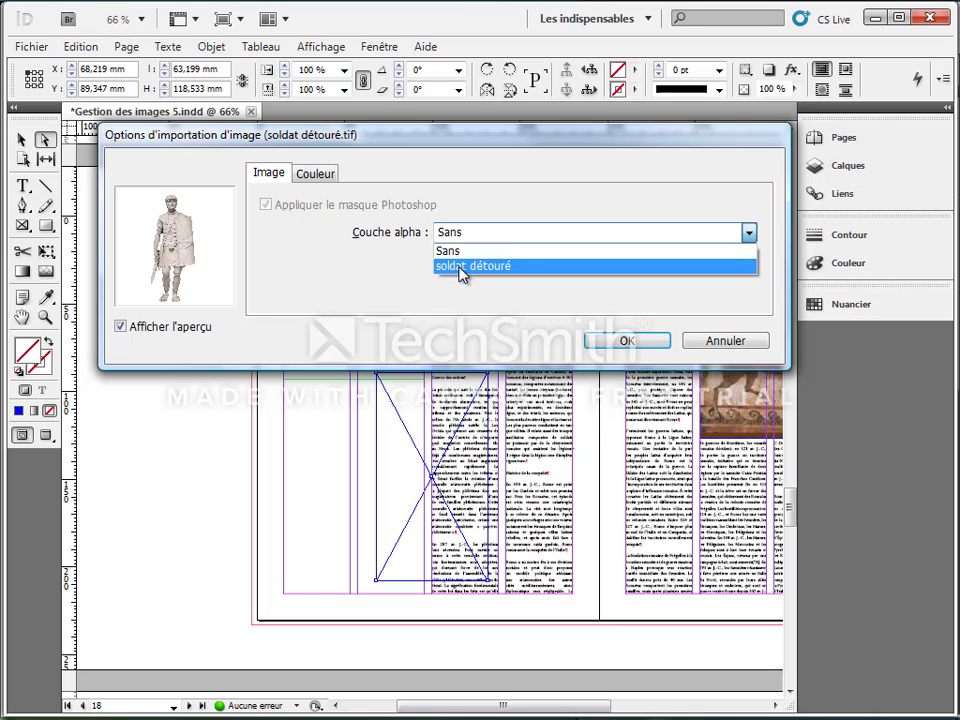
click(461, 268)
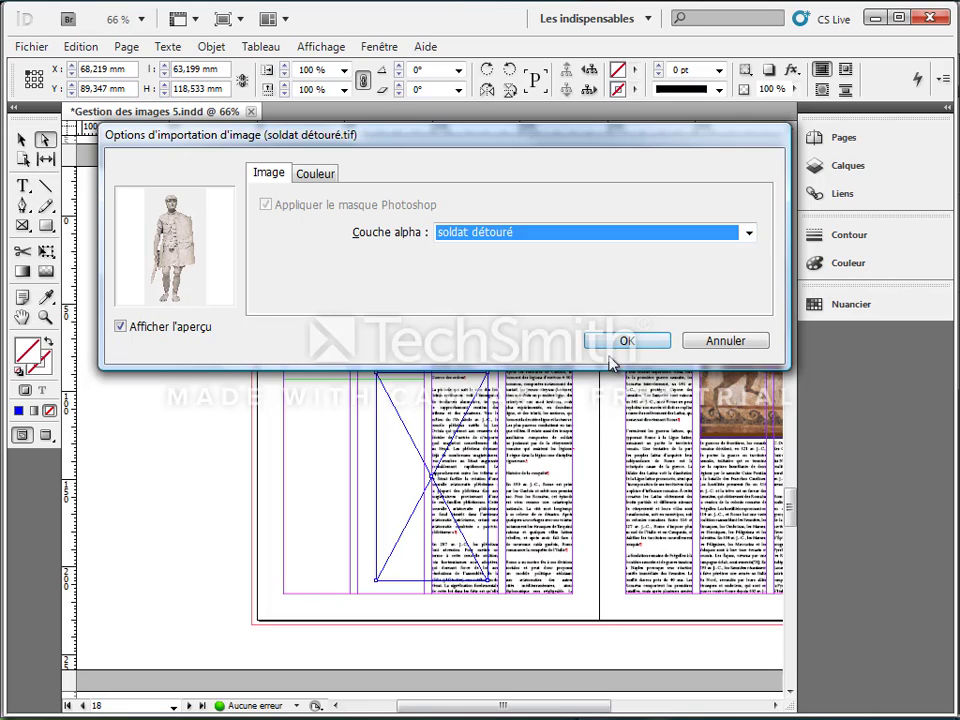
click(610, 344)
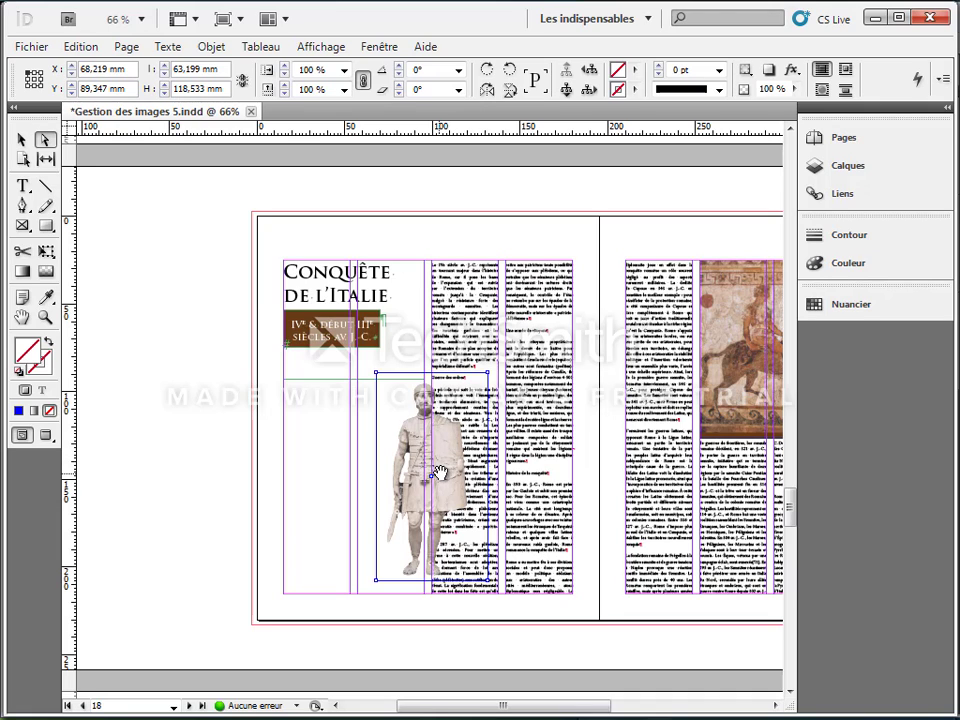
Examine the mask types available for the soldier image in the Masque options, then cancel without changing the mask.
click(201, 47)
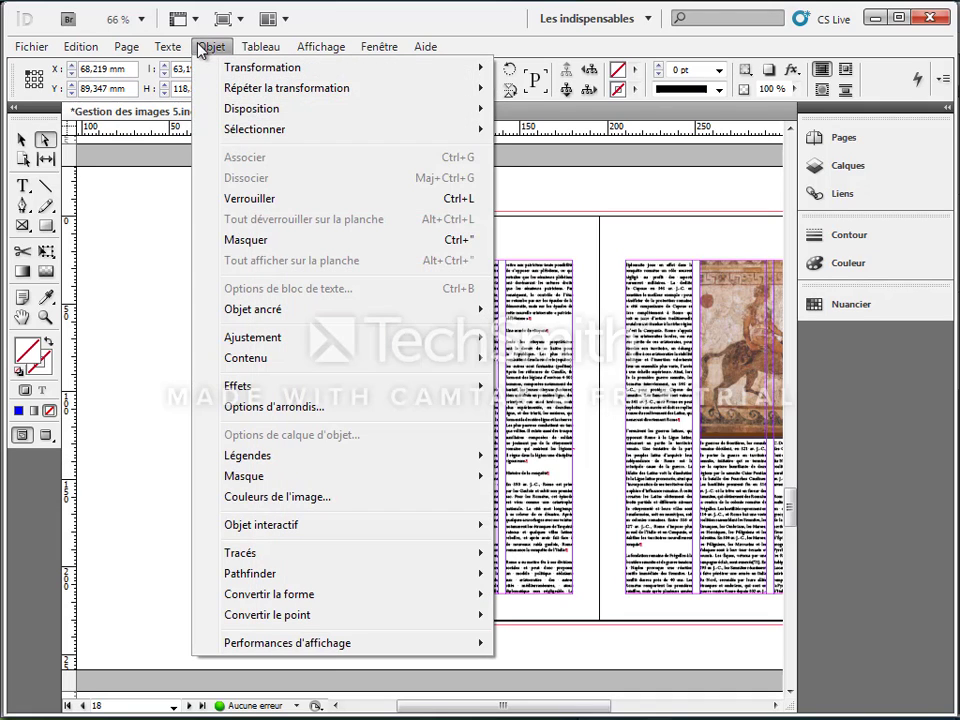
mouse_move(273, 478)
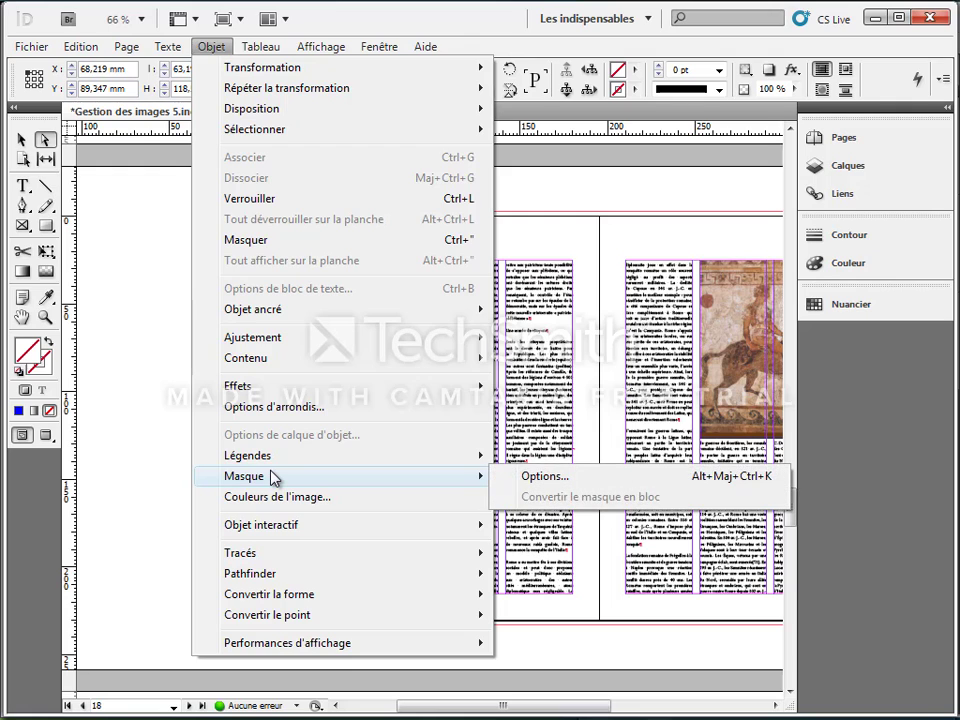
click(516, 480)
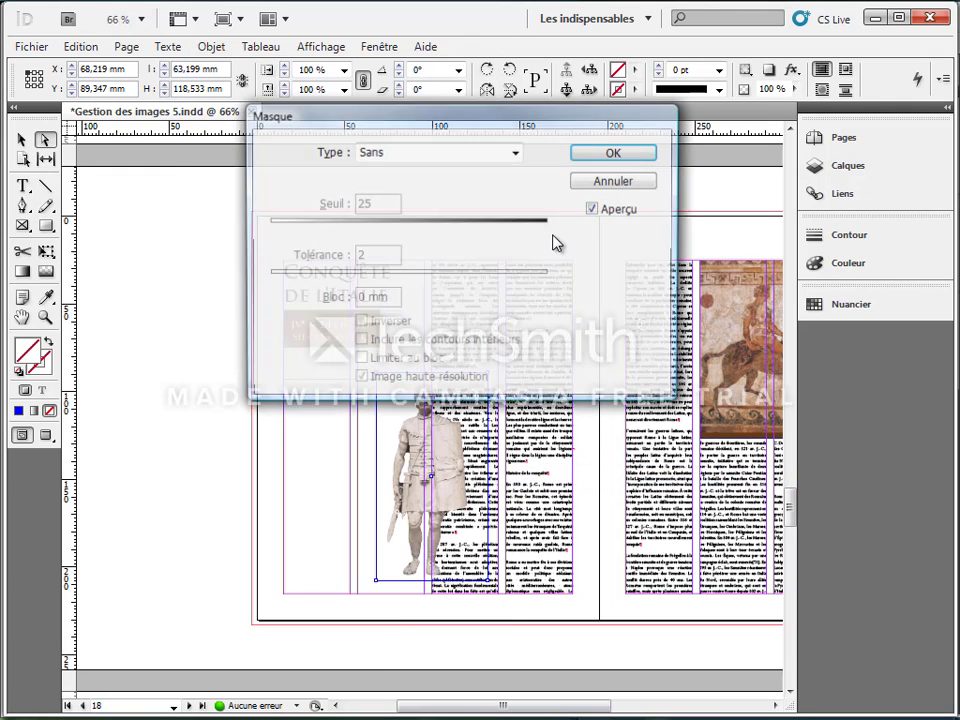
click(510, 151)
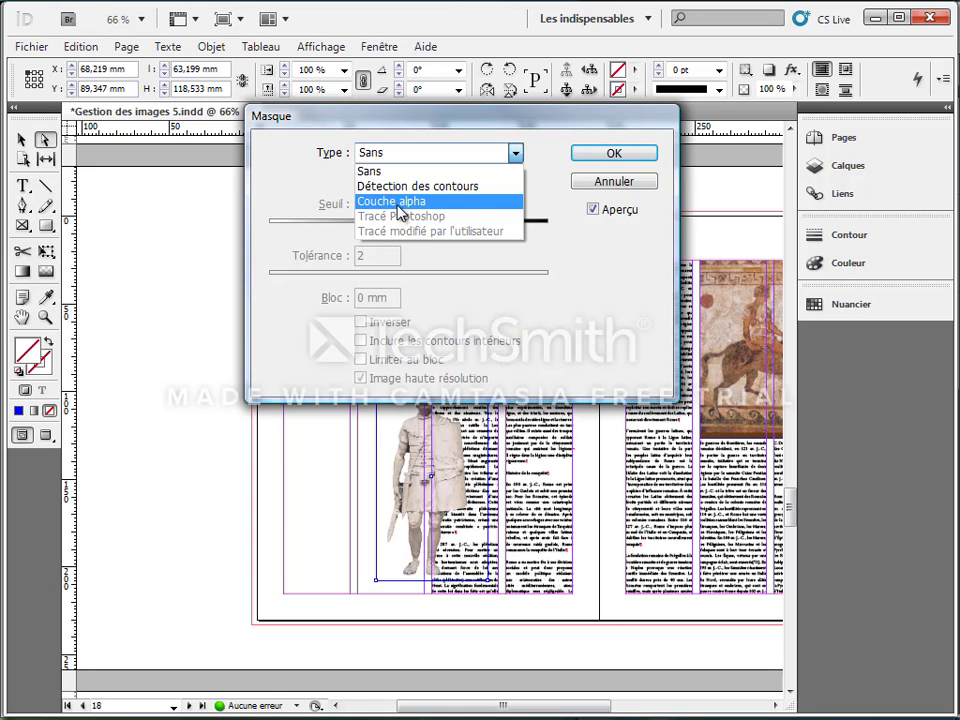
click(596, 189)
click(596, 190)
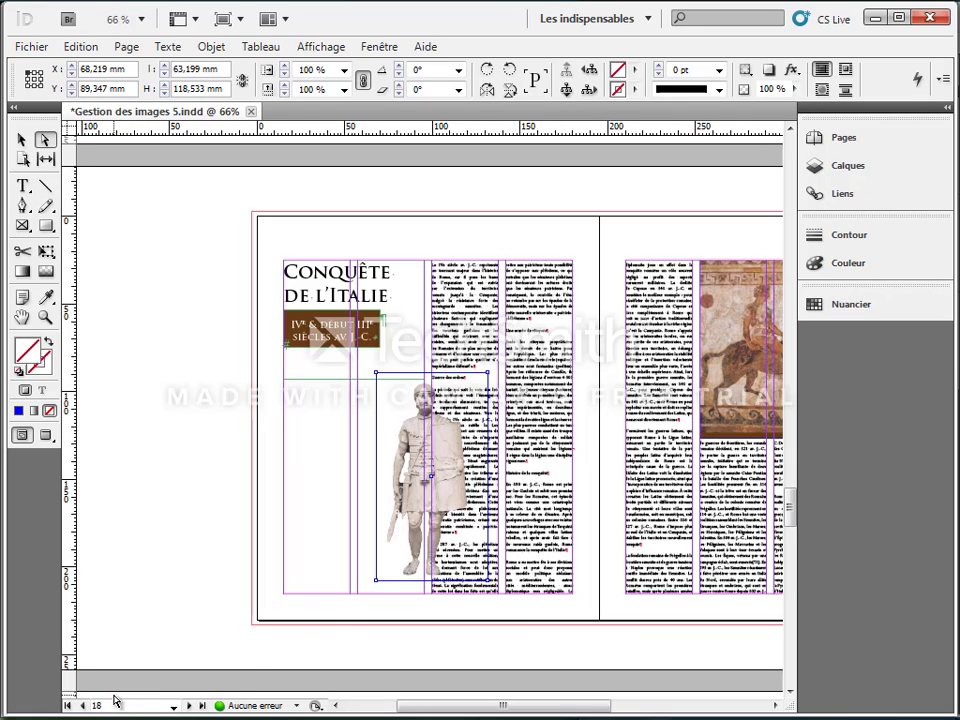
Go to page 20 and select the empty image frame overlapping the two text columns.
drag(110, 705, 84, 705)
text(20)
key(Return)
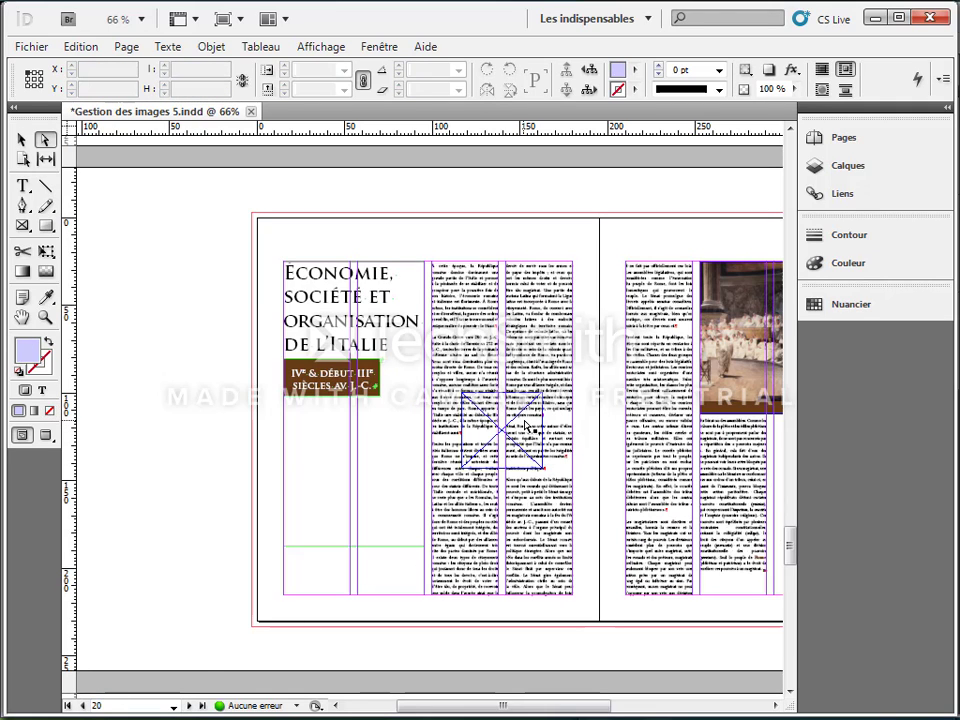
click(506, 440)
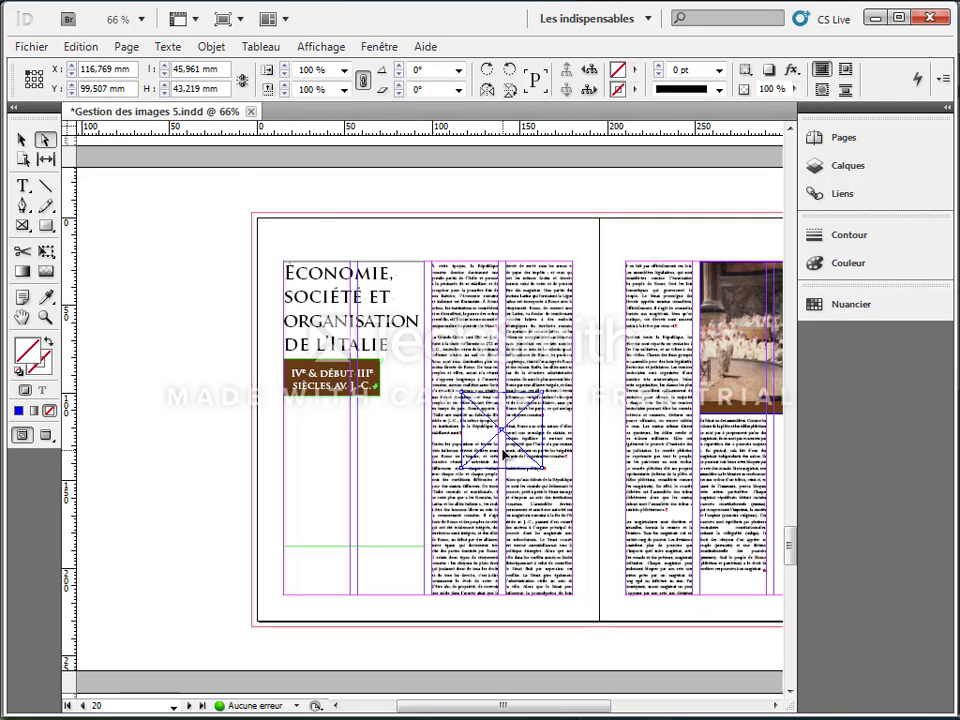
Import the denier césar image into the selected frame with the display of import options turned off.
click(33, 46)
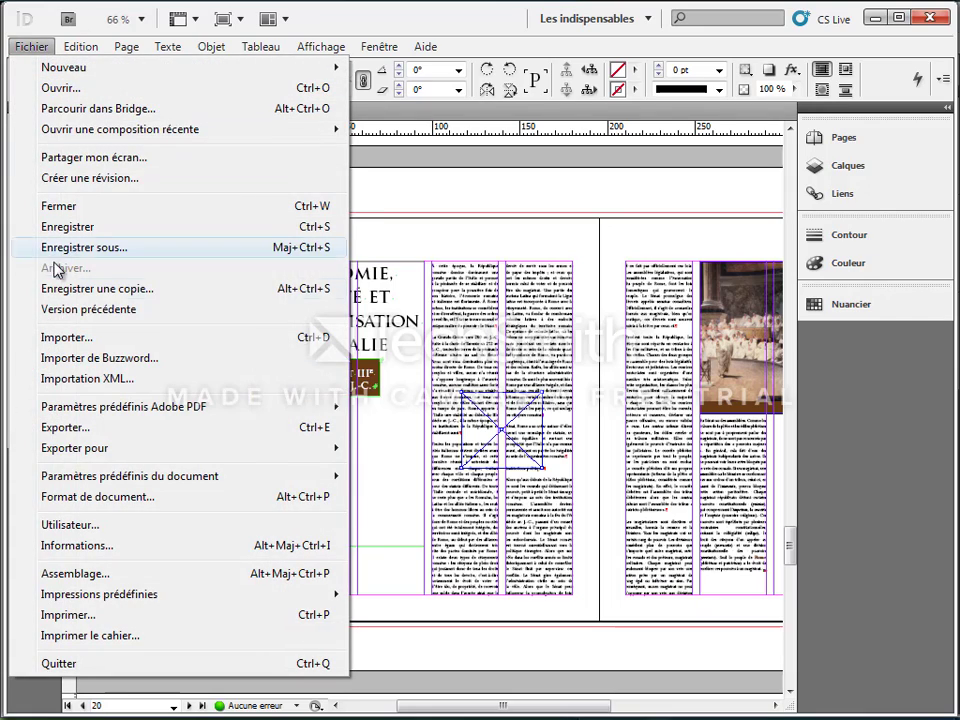
click(72, 336)
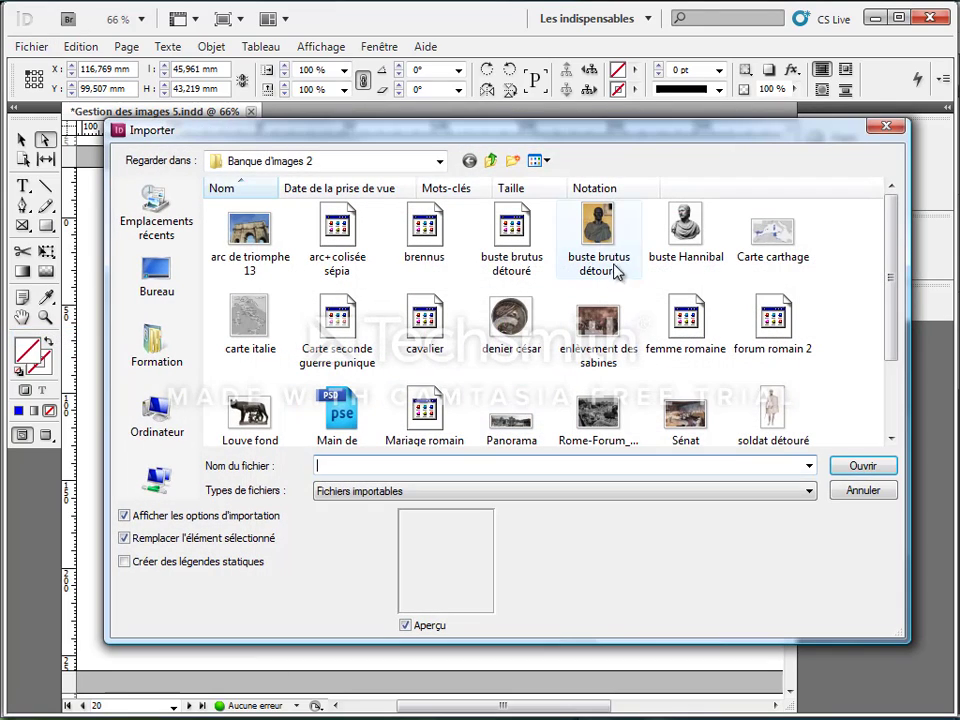
click(509, 320)
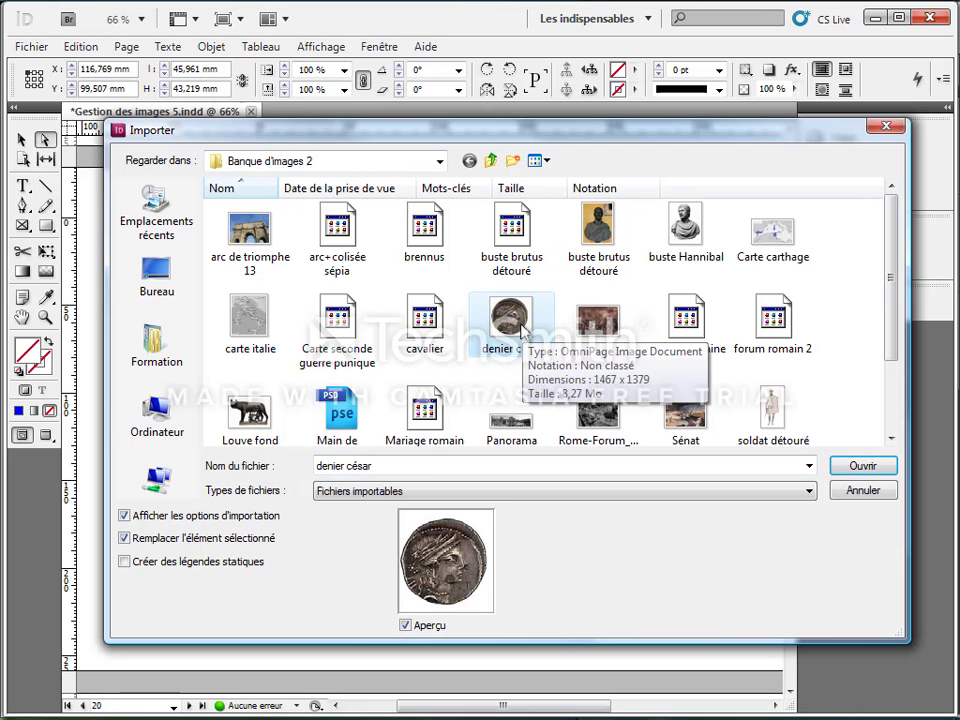
click(124, 515)
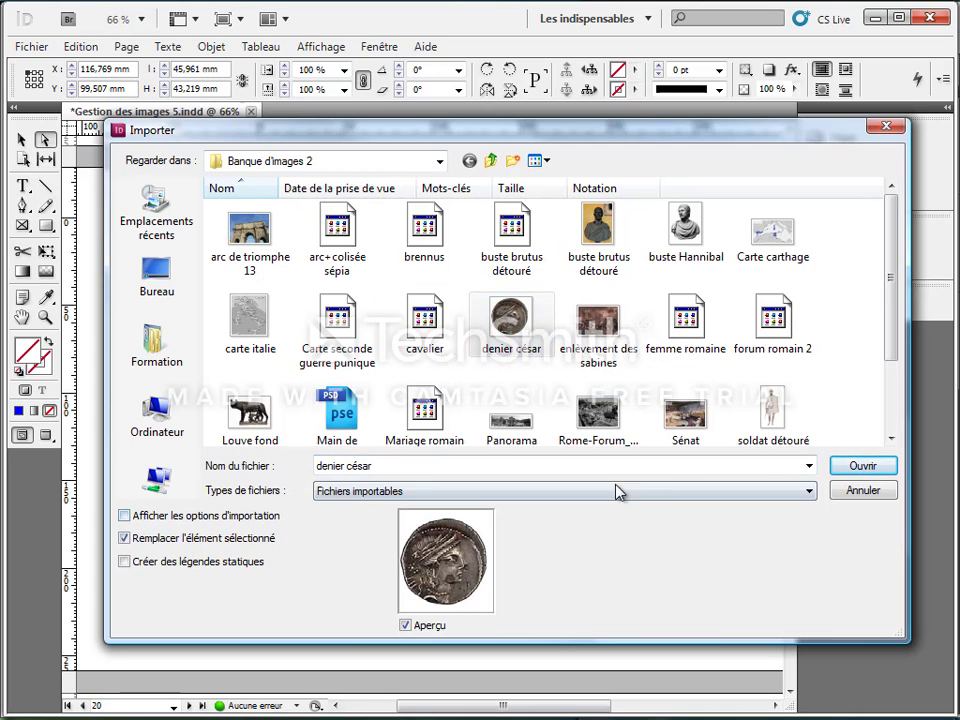
click(862, 465)
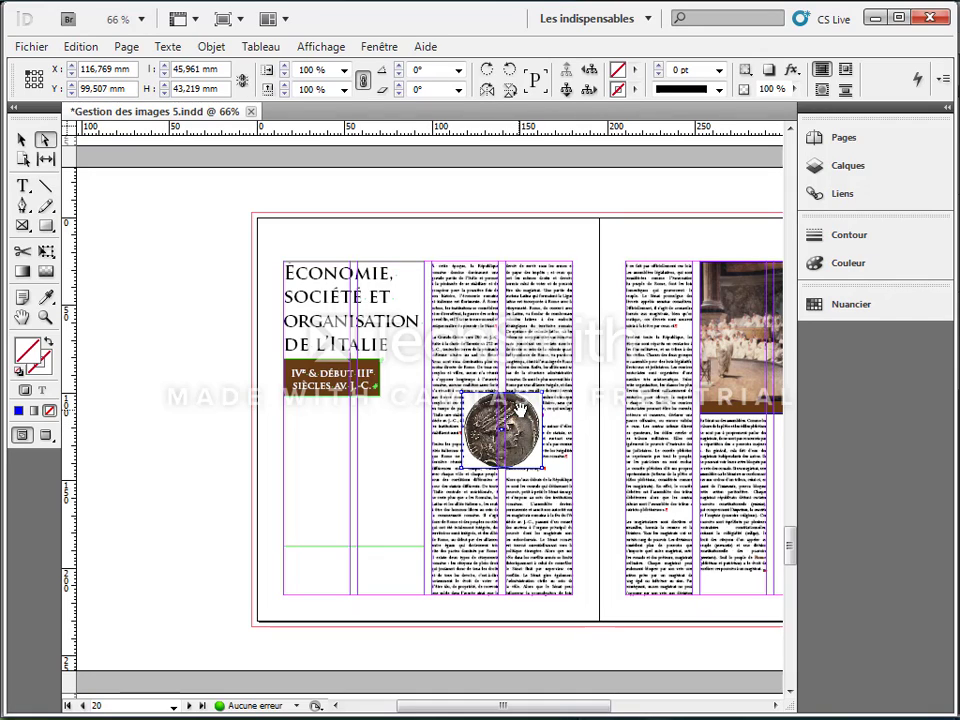
Select the coin image inside its frame and set its mask type to Détection des contours.
key(ctrl+equal)
key(ctrl+equal)
key(ctrl+equal)
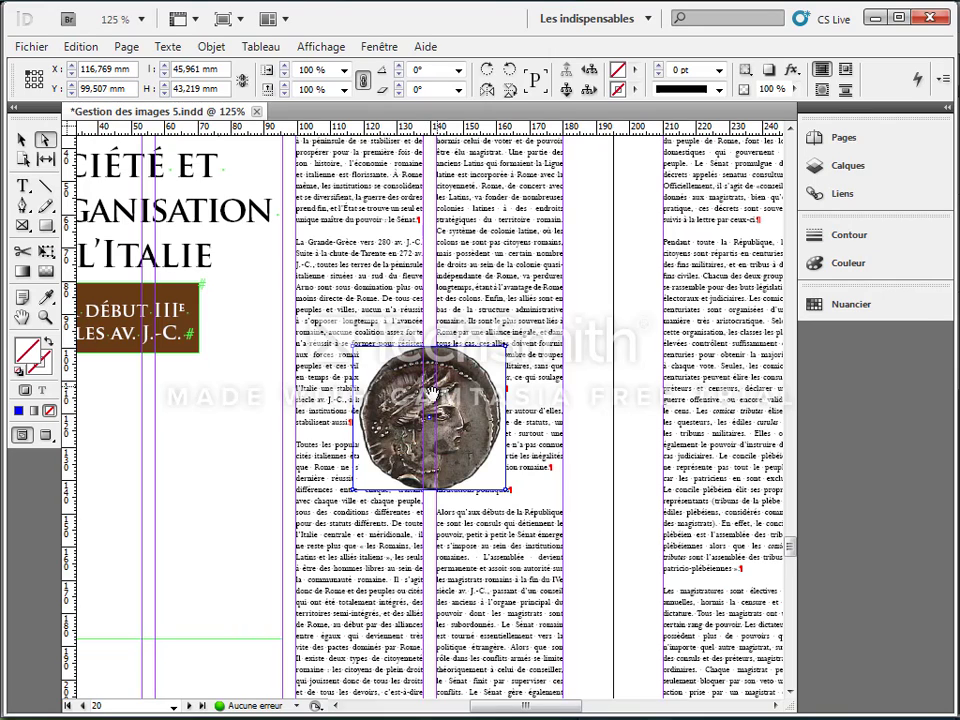
click(434, 418)
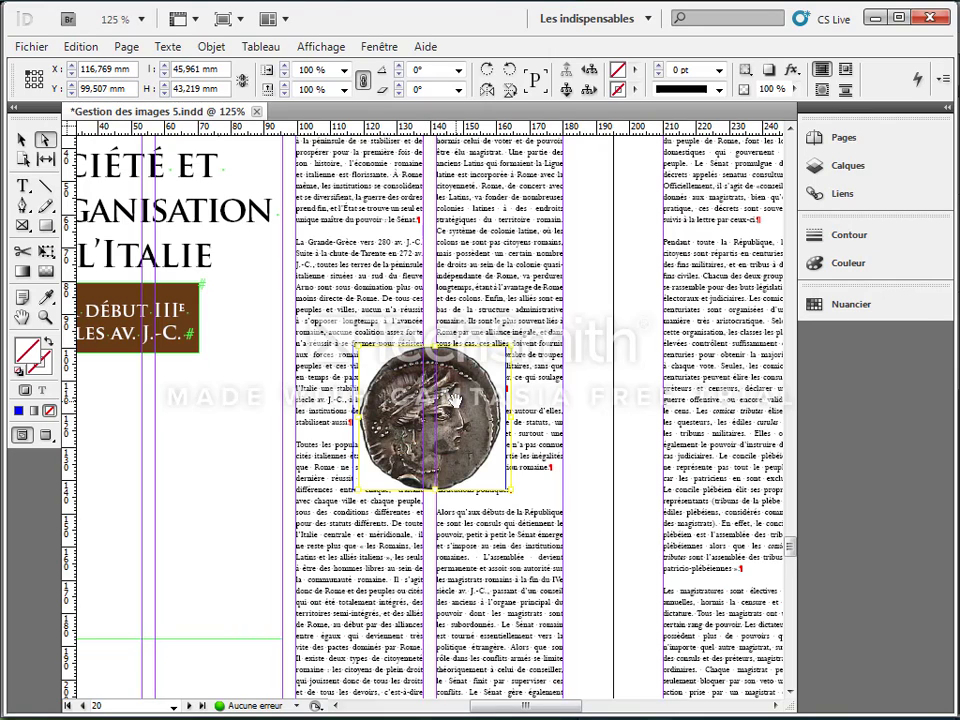
click(213, 48)
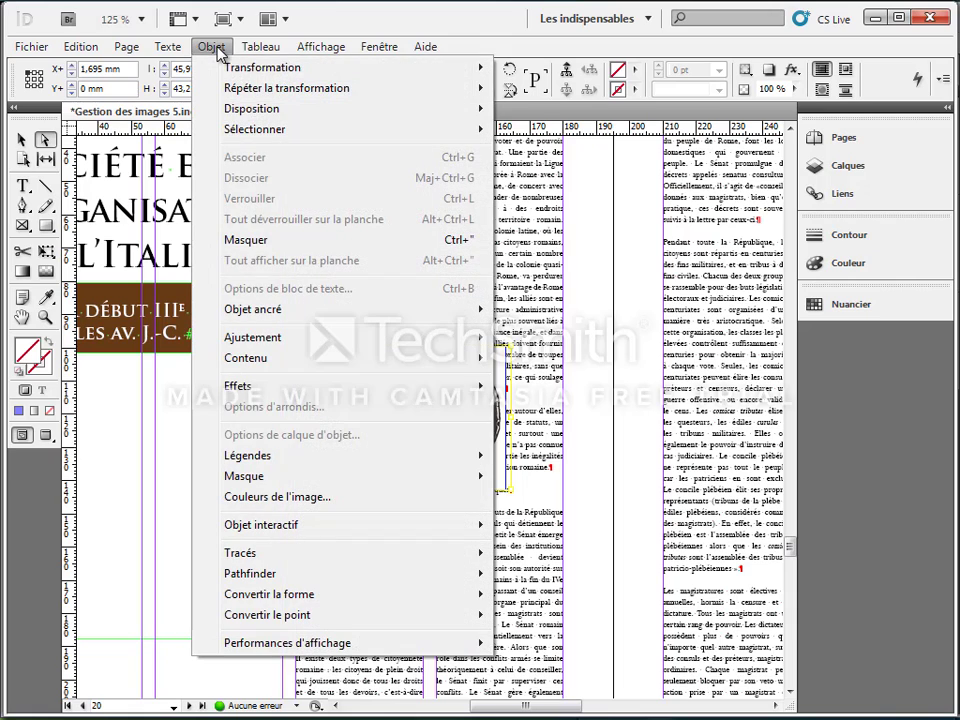
mouse_move(268, 478)
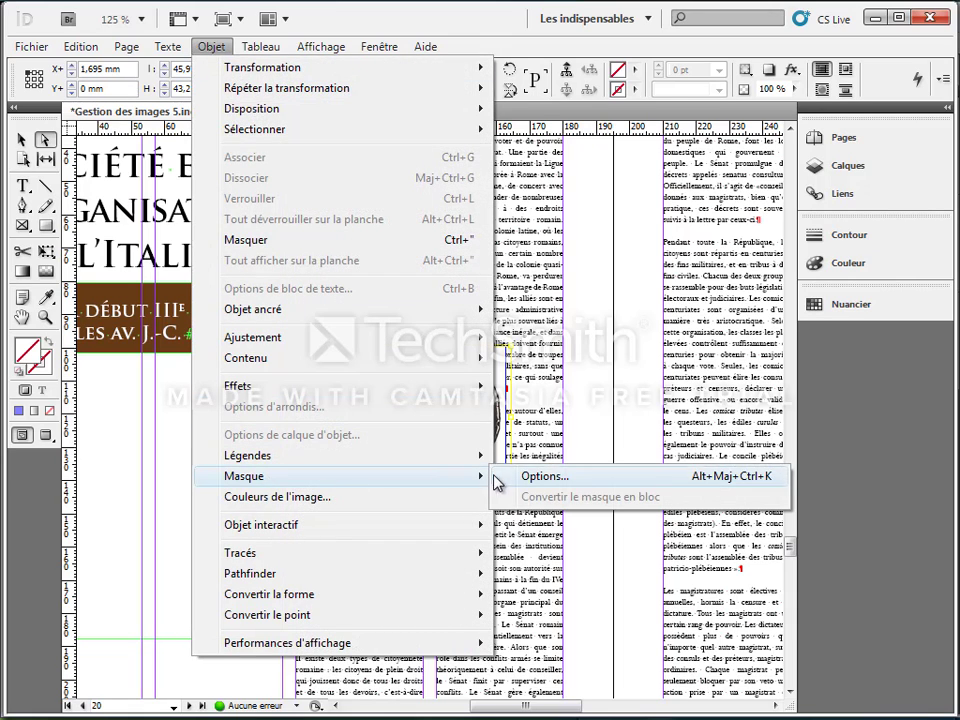
click(530, 477)
click(515, 153)
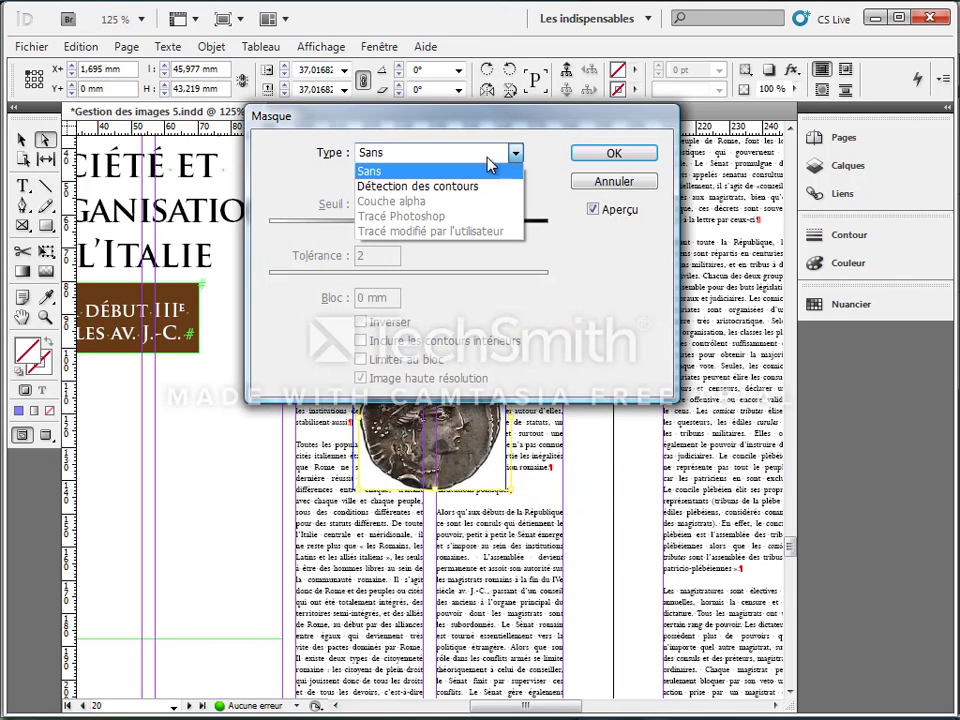
click(437, 196)
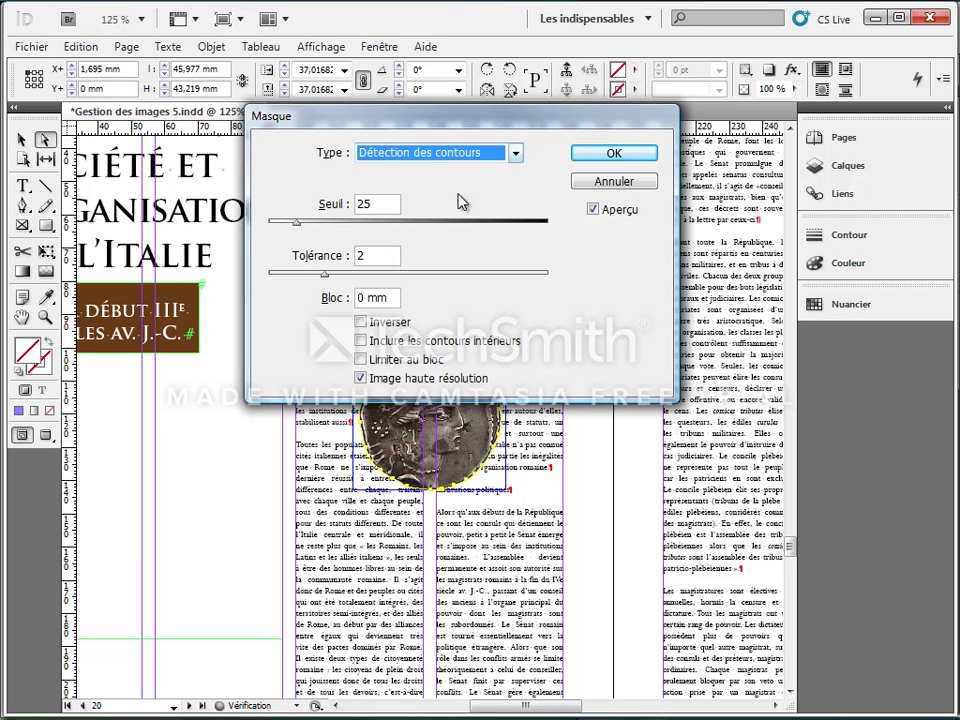
Set the coin mask's threshold to 53 and its tolerance to 2,593, and apply the mask.
drag(509, 124, 580, 43)
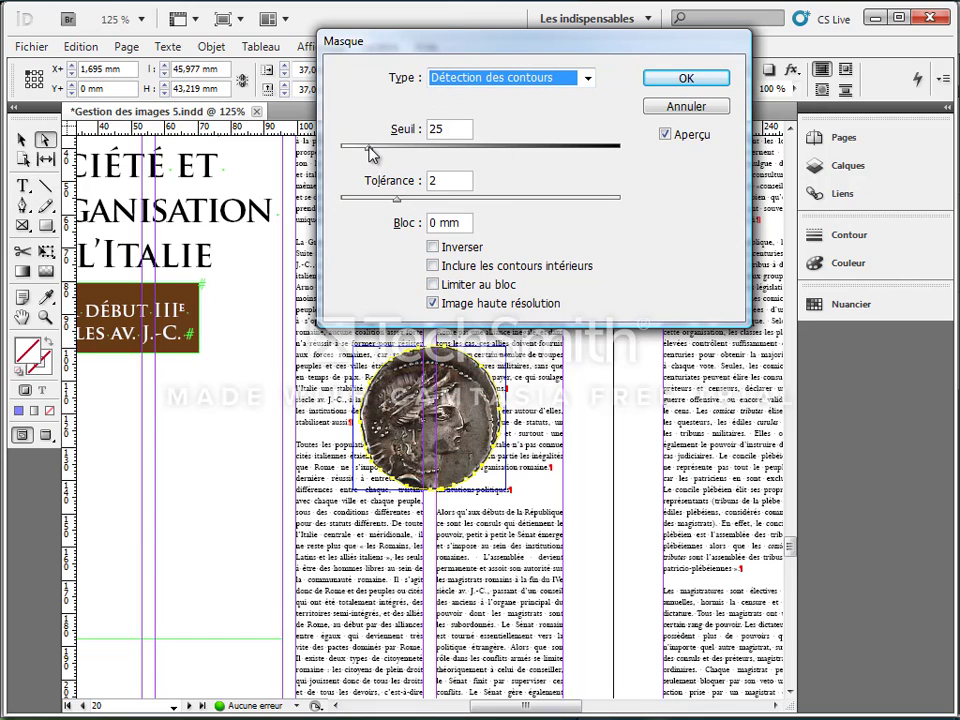
drag(368, 148, 399, 149)
drag(397, 203, 413, 205)
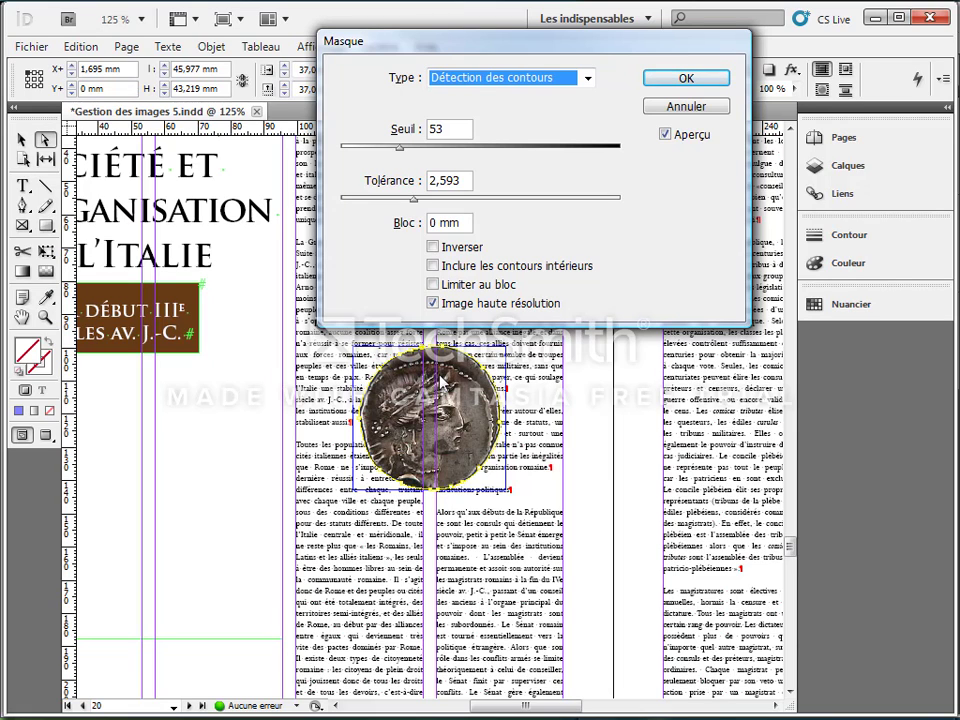
click(686, 78)
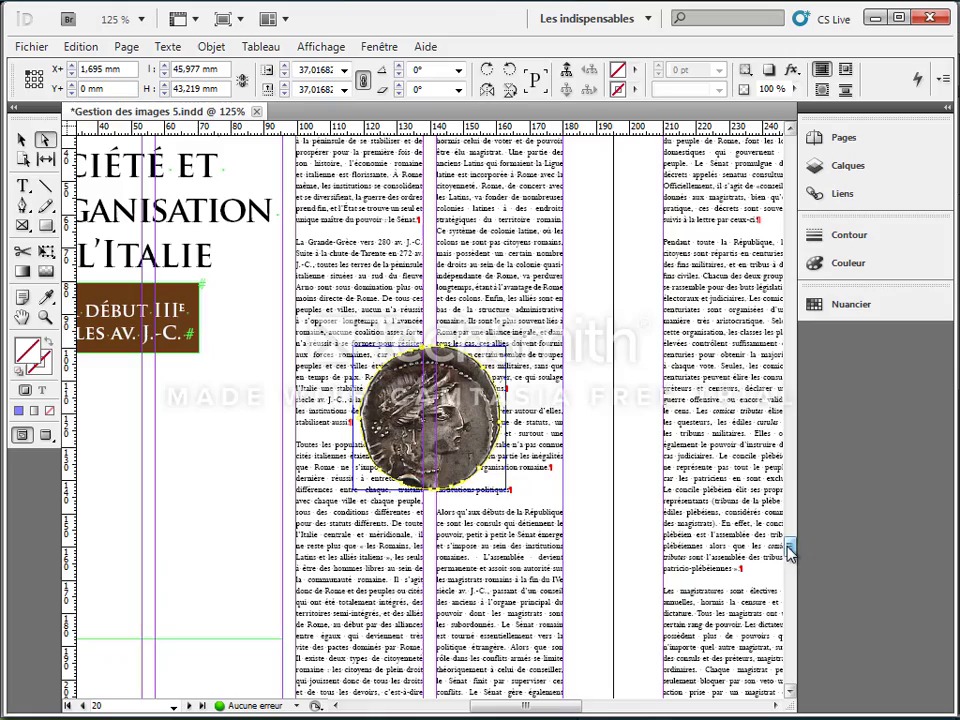
Import the buste Hannibal image into the empty frame overlapping the map and two text columns on page 23.
drag(791, 553, 789, 604)
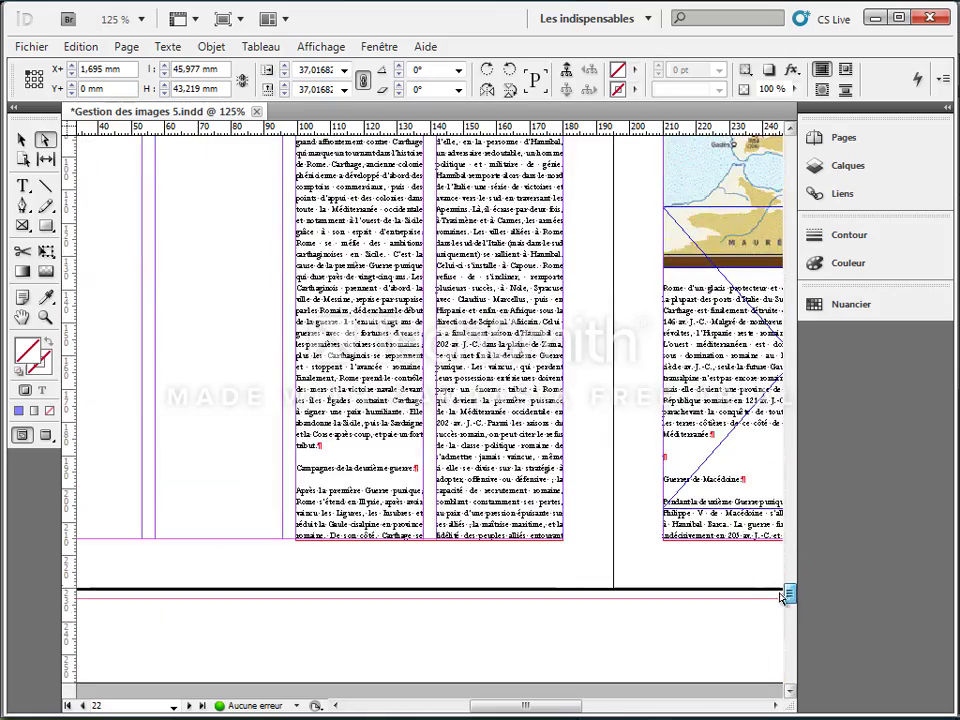
drag(500, 708, 566, 707)
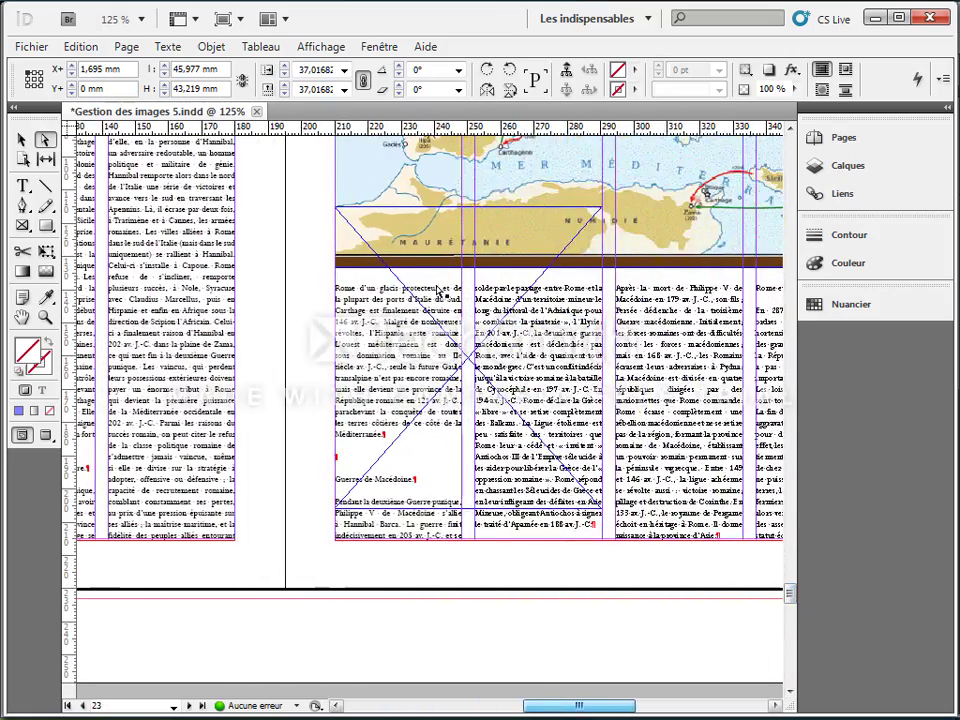
click(377, 281)
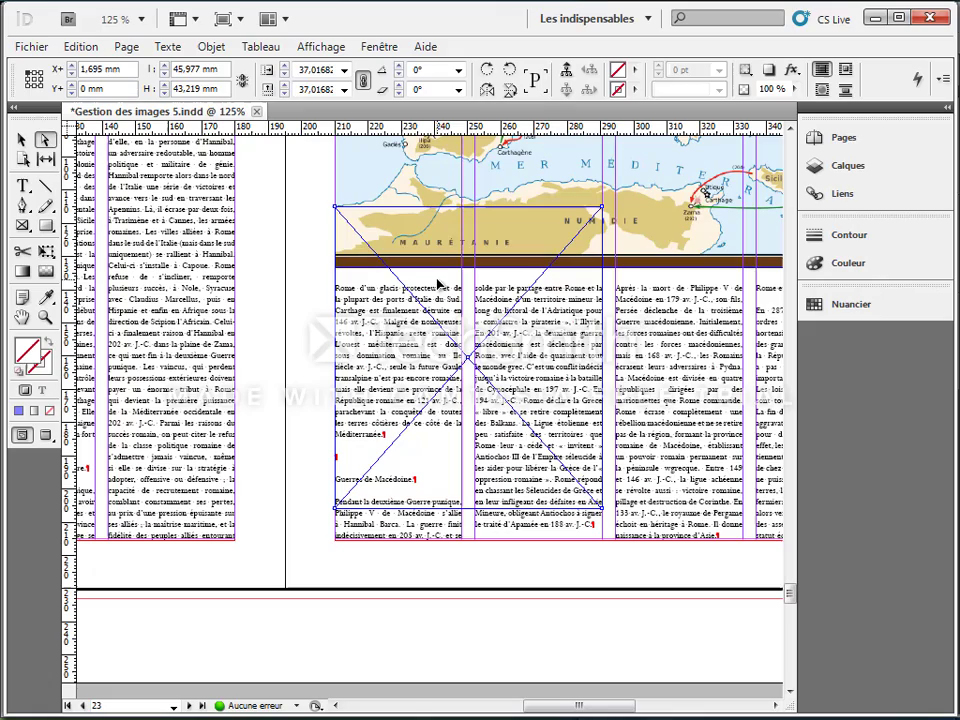
click(31, 46)
click(70, 337)
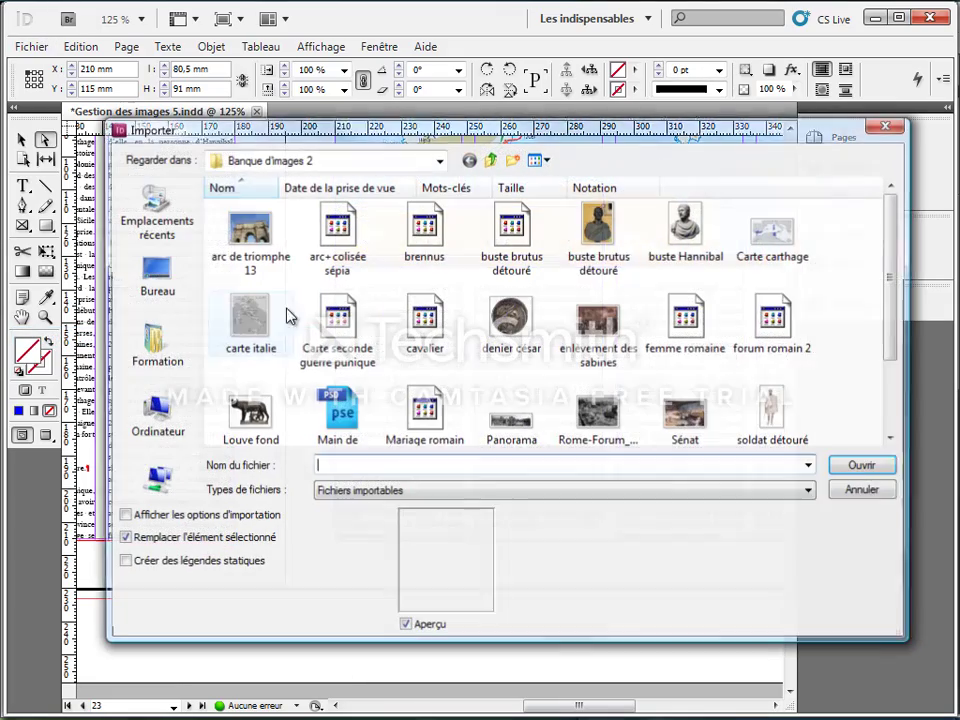
double_click(683, 230)
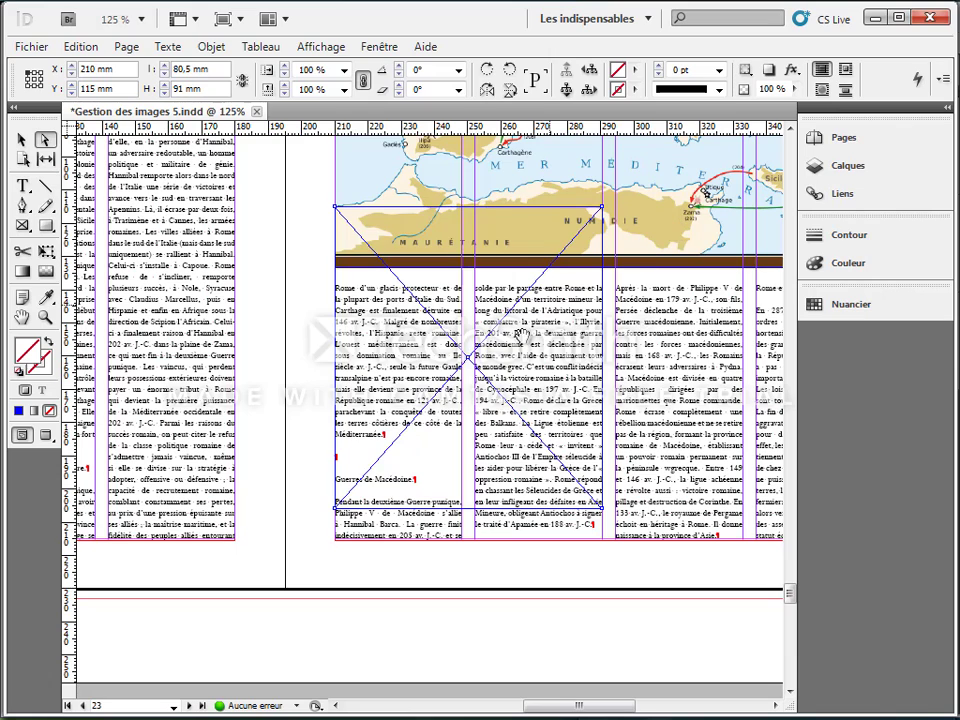
click(480, 344)
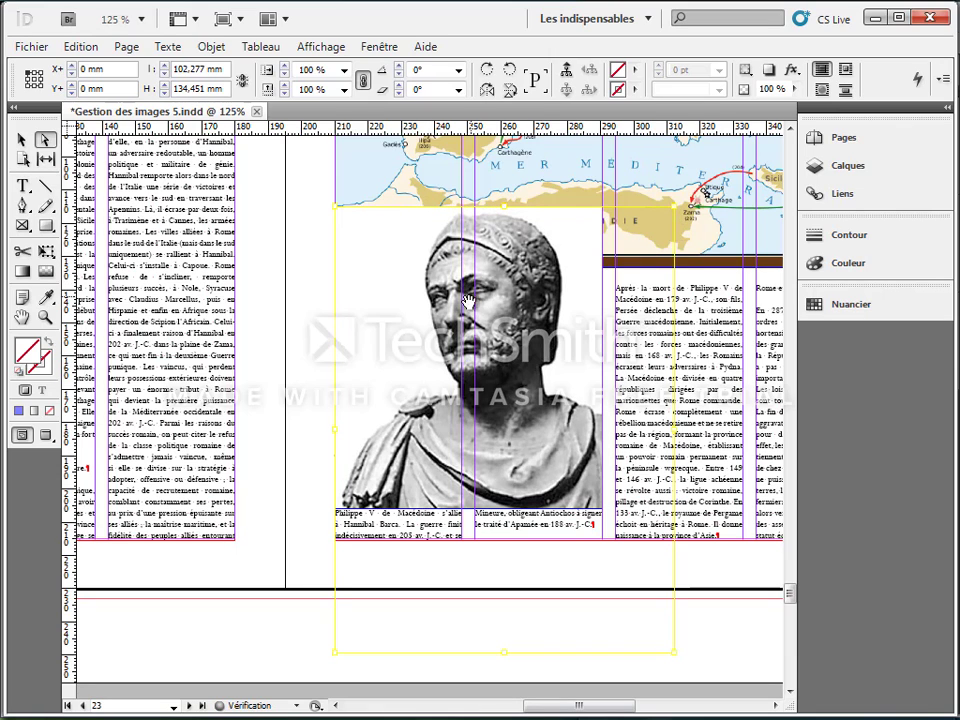
Fit the Hannibal bust image so that it fills its frame proportionally.
right_click(480, 292)
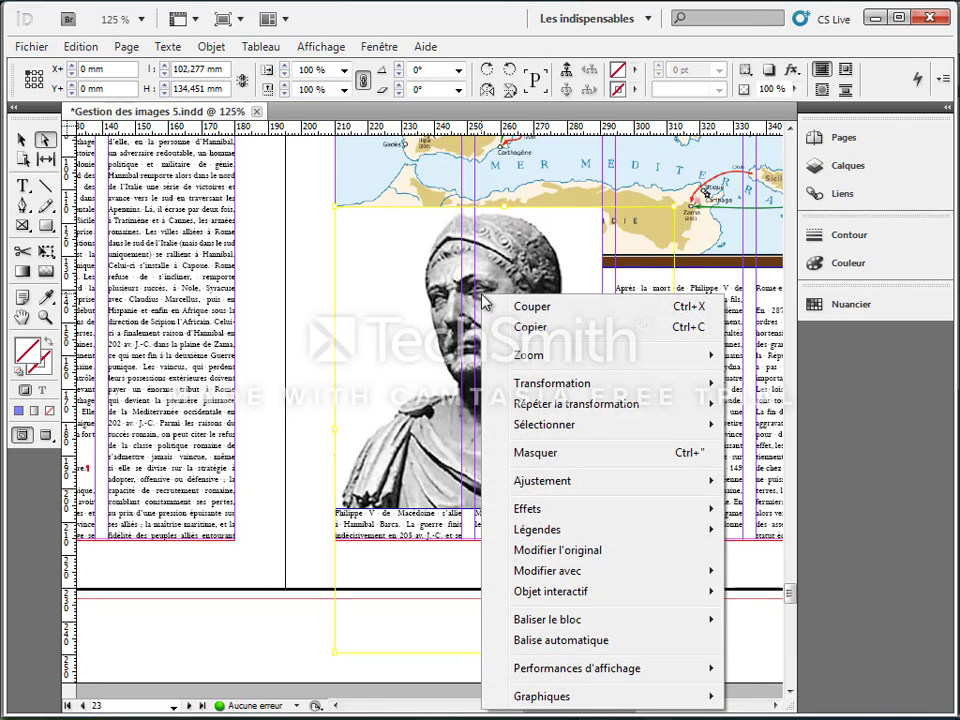
mouse_move(530, 483)
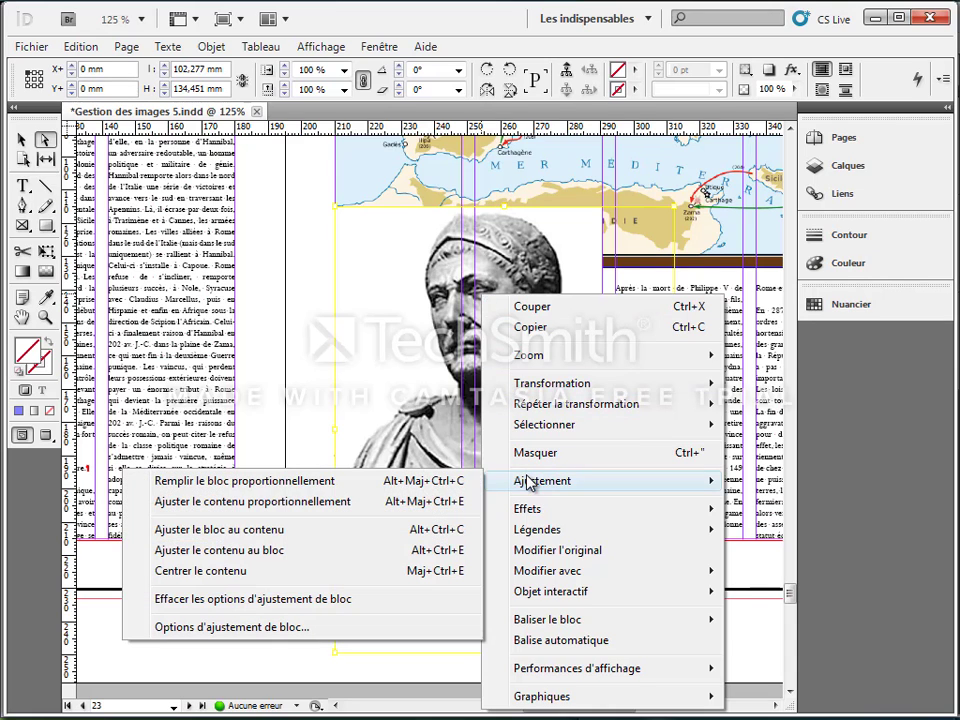
click(238, 484)
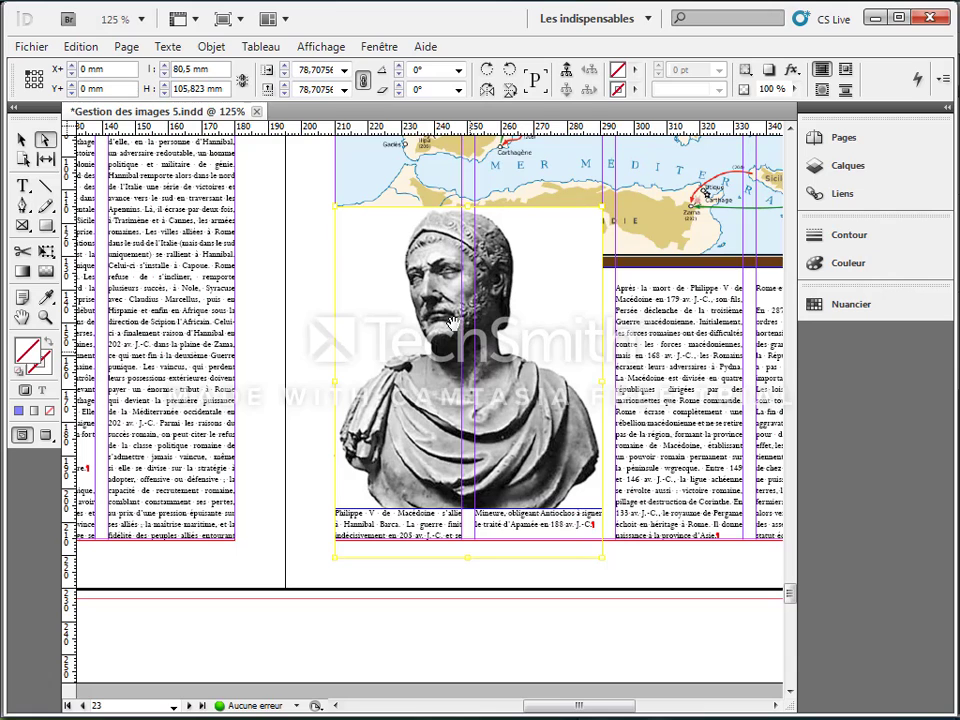
Mask the bust image with the Détection des contours type, keeping the default threshold and tolerance.
click(213, 48)
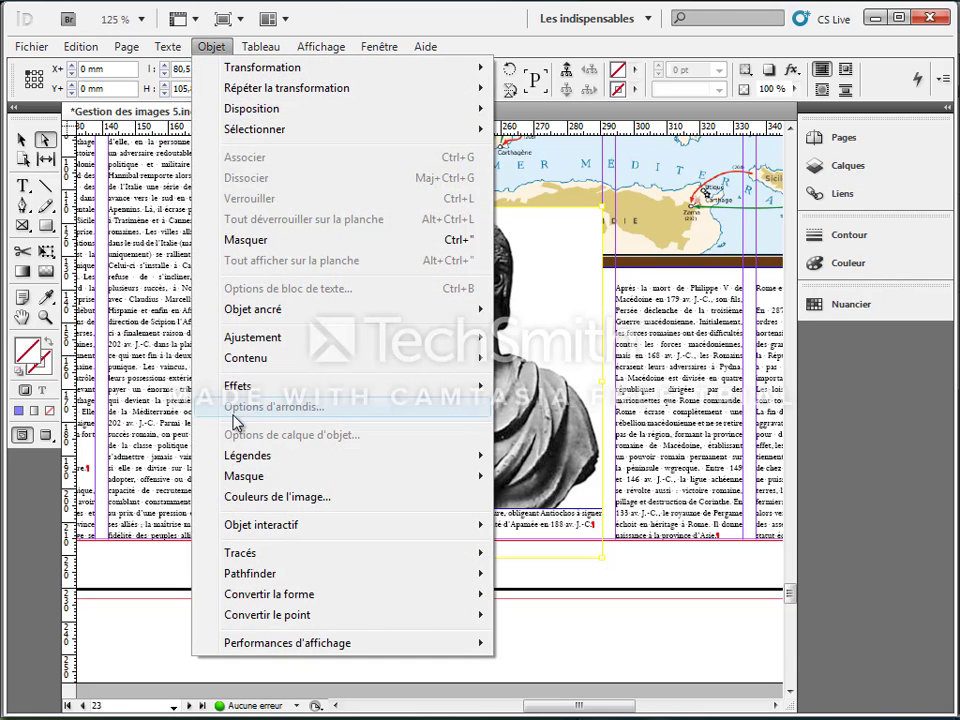
mouse_move(242, 478)
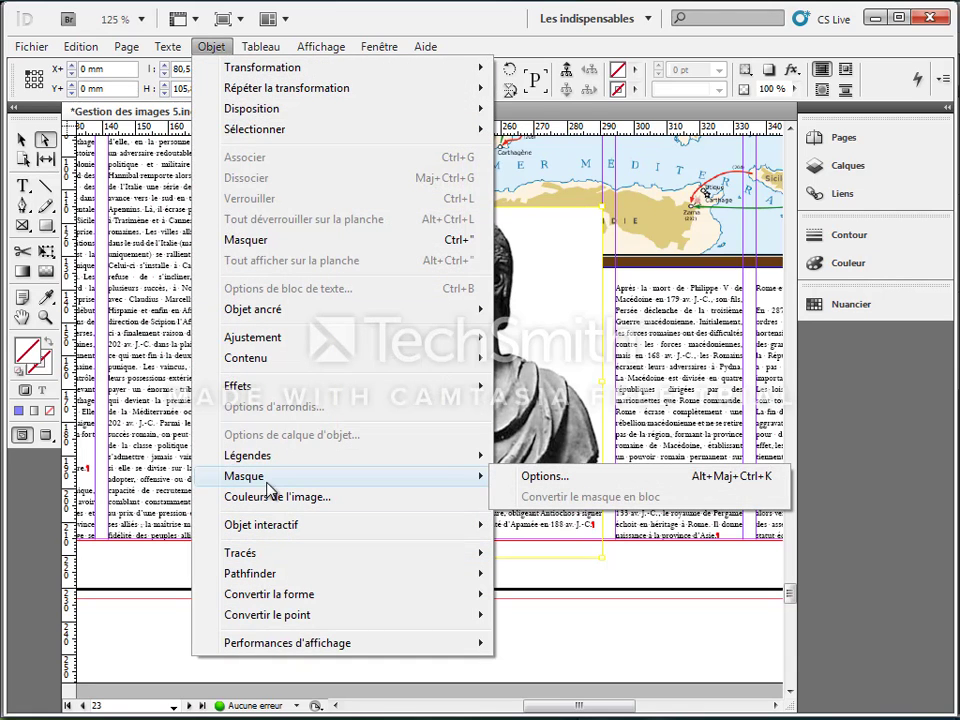
click(521, 477)
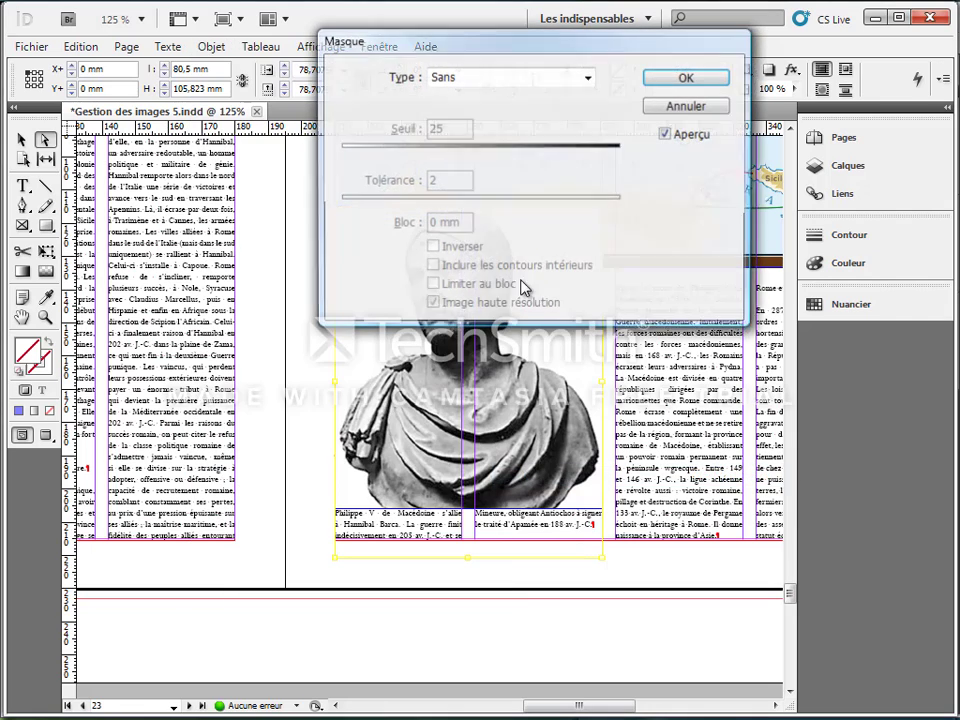
click(507, 80)
click(490, 97)
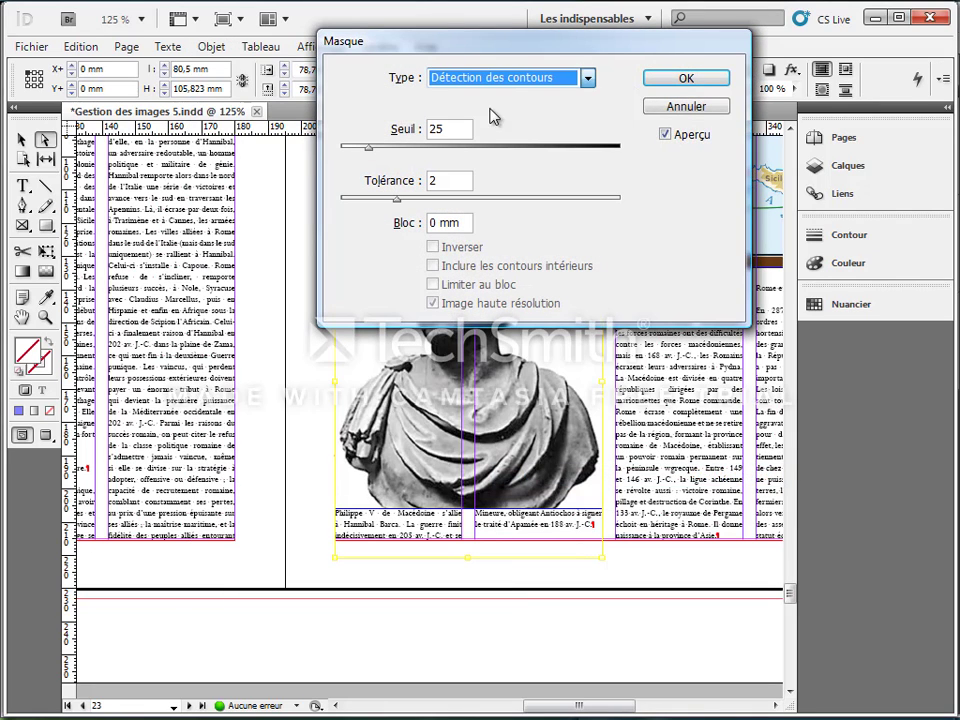
click(688, 80)
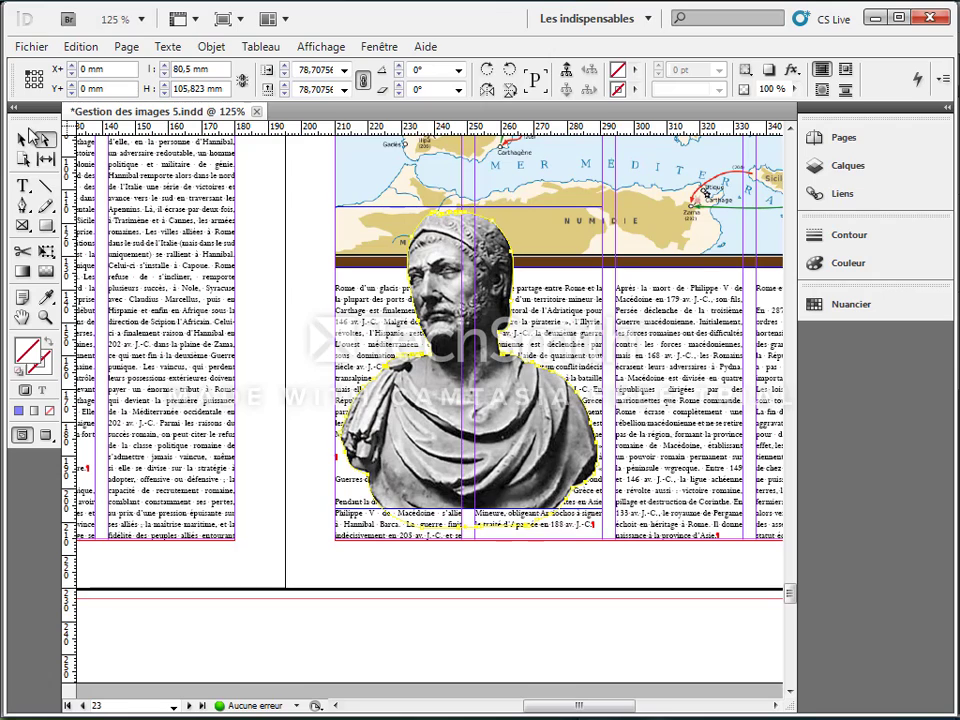
Extend the bust's frame downward to a height of 100,39 mm to uncover the base of the bust.
click(24, 142)
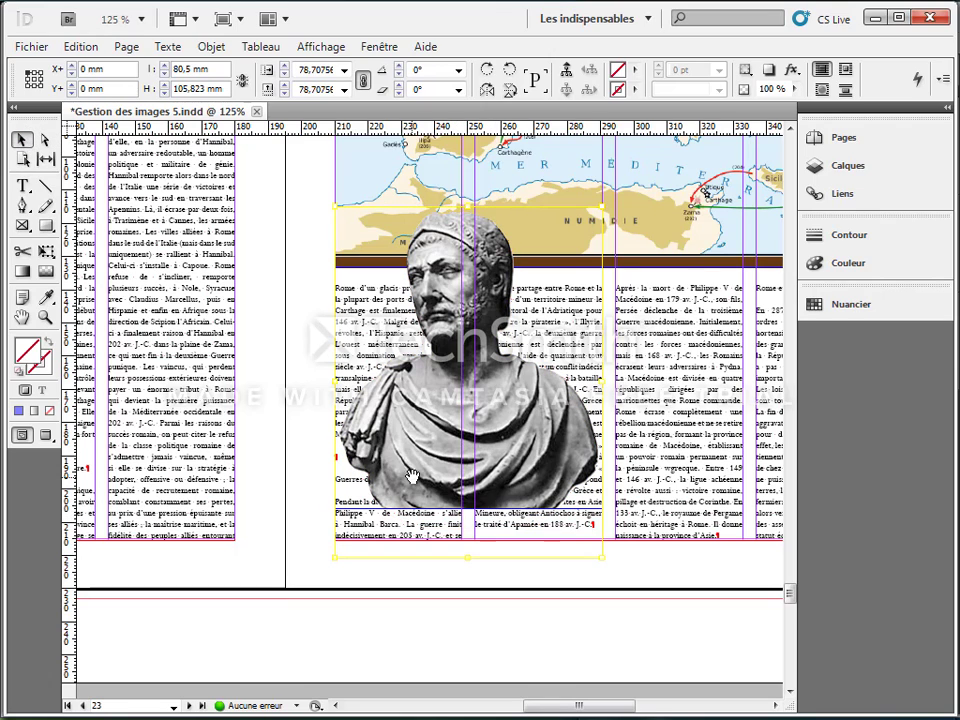
click(305, 295)
click(418, 385)
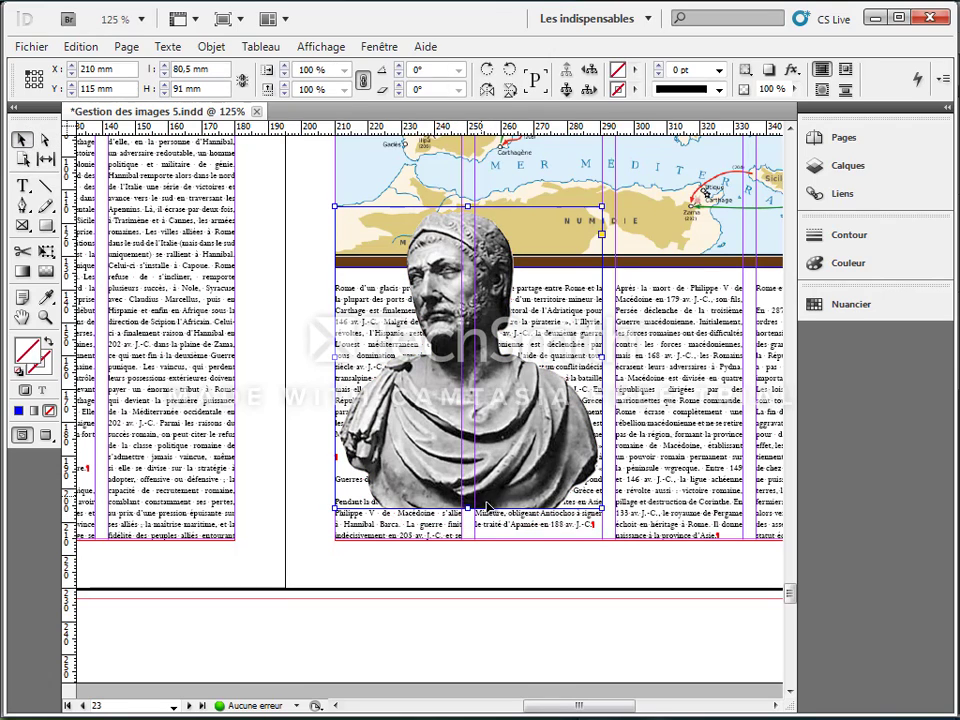
drag(468, 510, 466, 556)
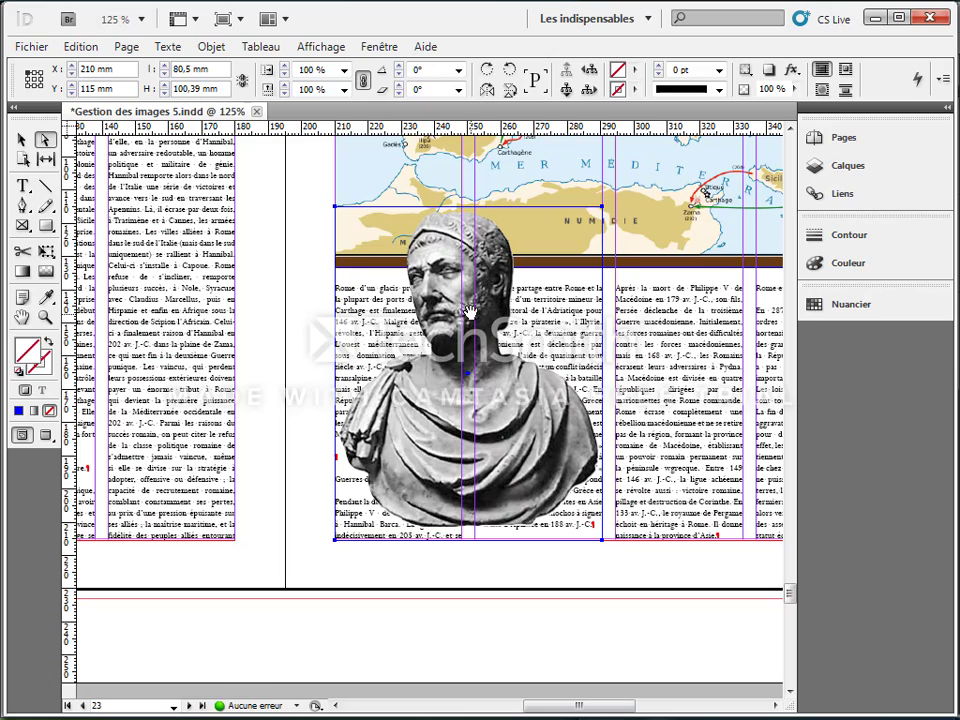
Reshape the bust's mask outline by moving individual anchor points around the head.
click(497, 397)
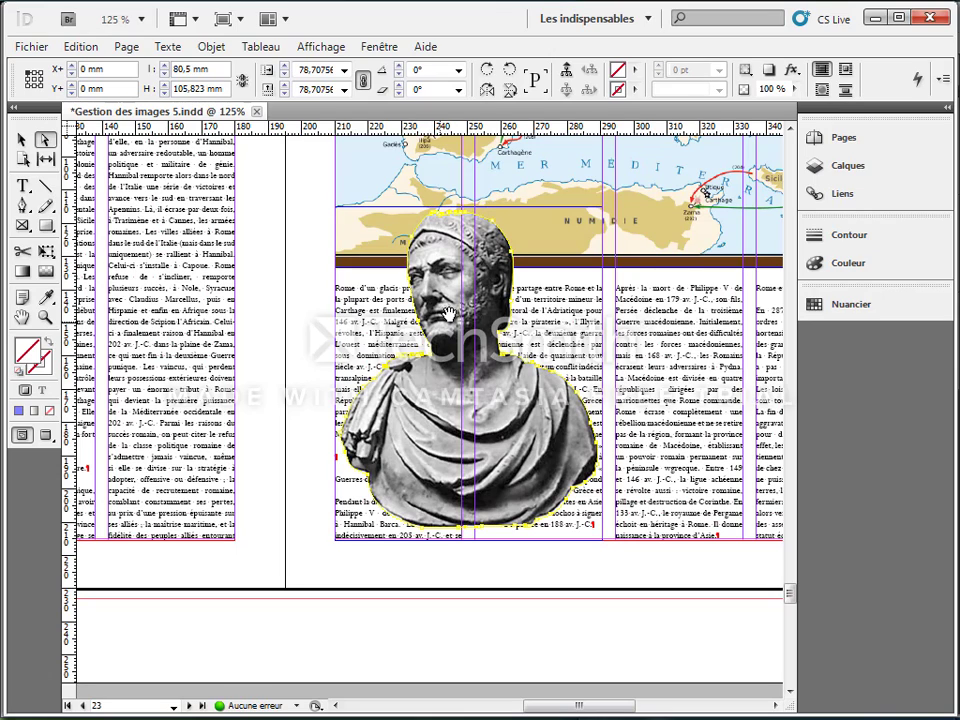
click(45, 317)
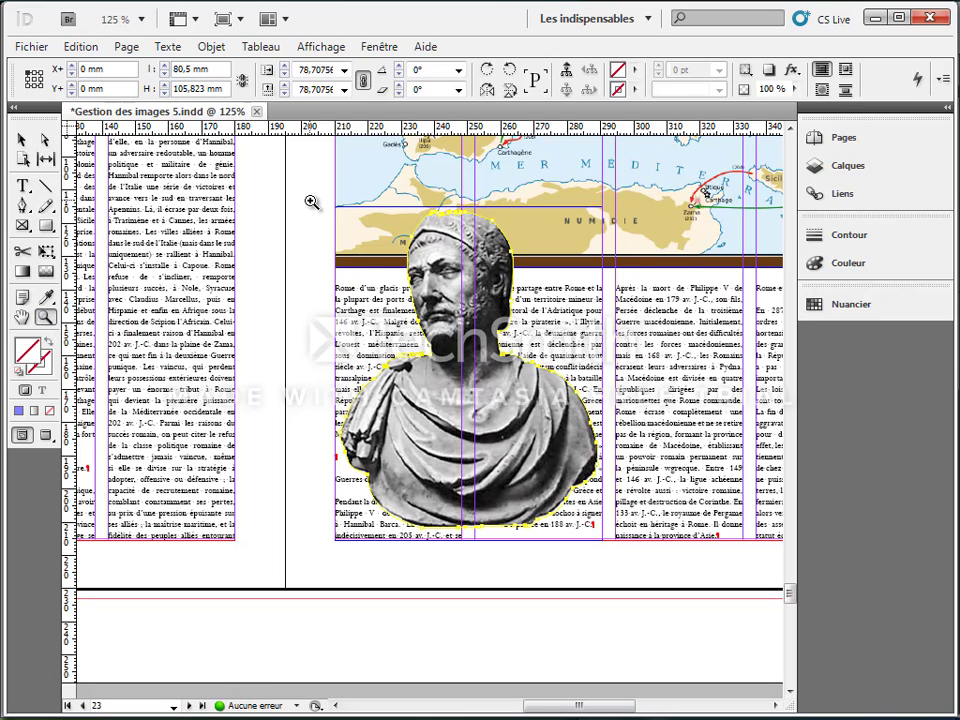
drag(311, 204, 624, 494)
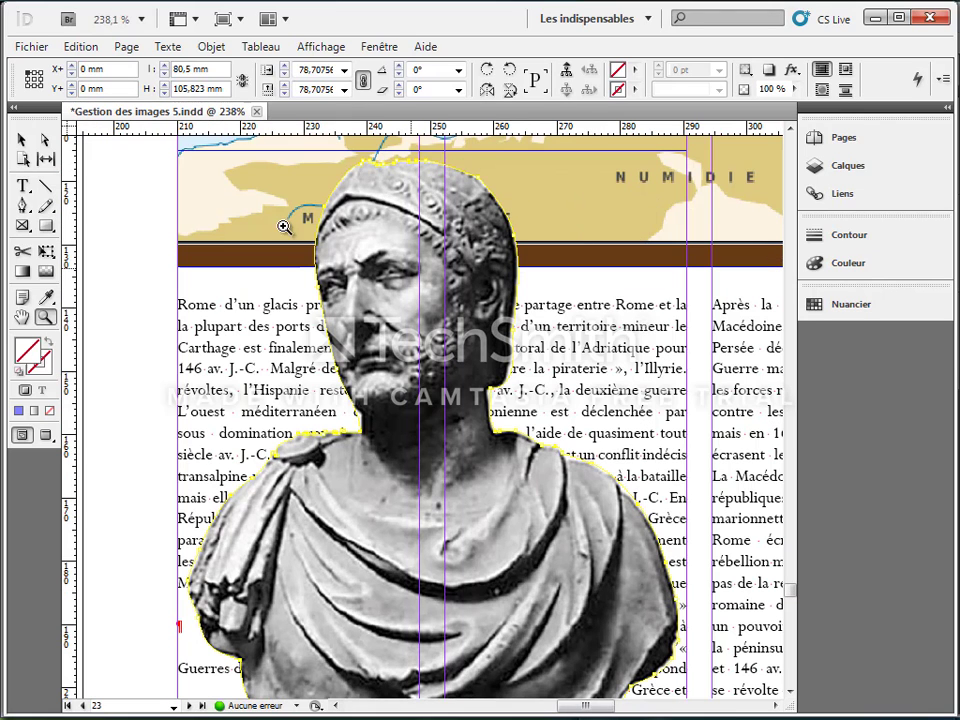
click(45, 142)
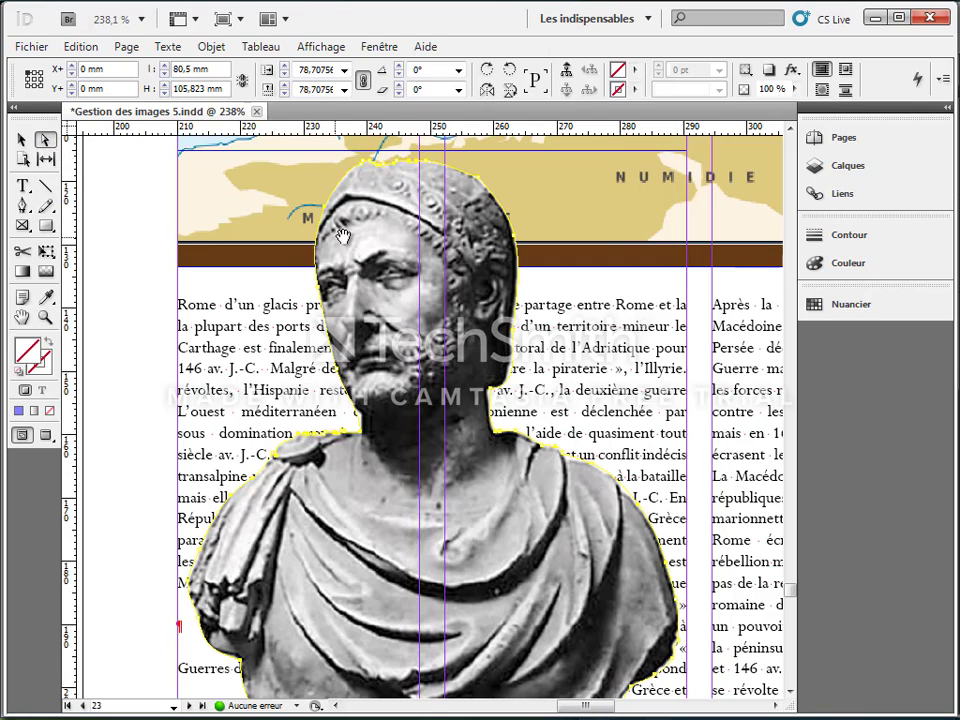
click(428, 166)
drag(428, 166, 434, 166)
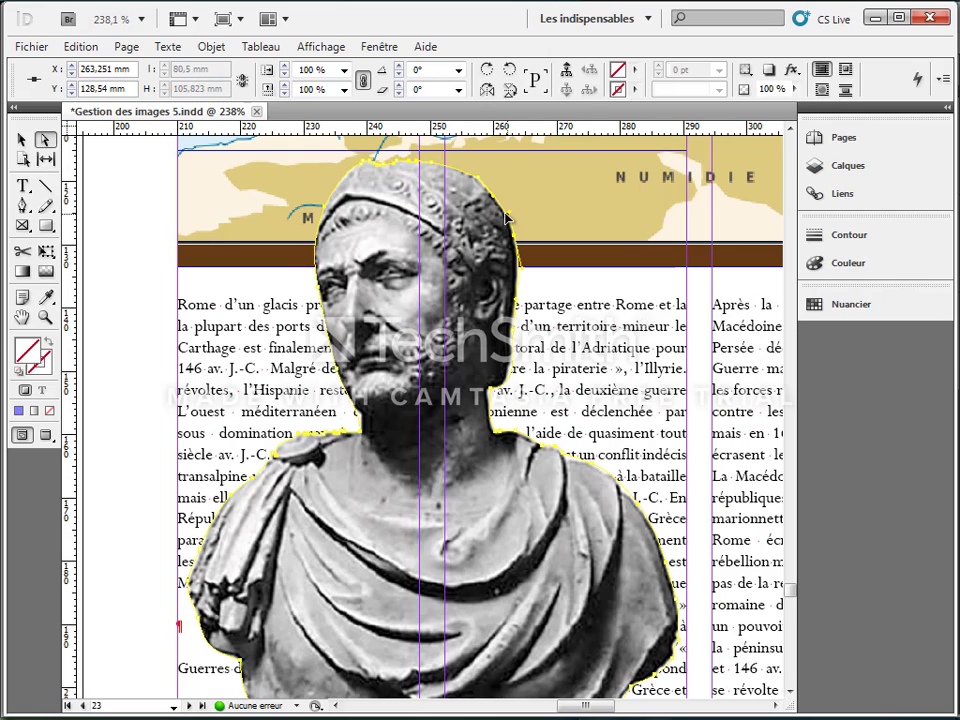
drag(506, 218, 499, 243)
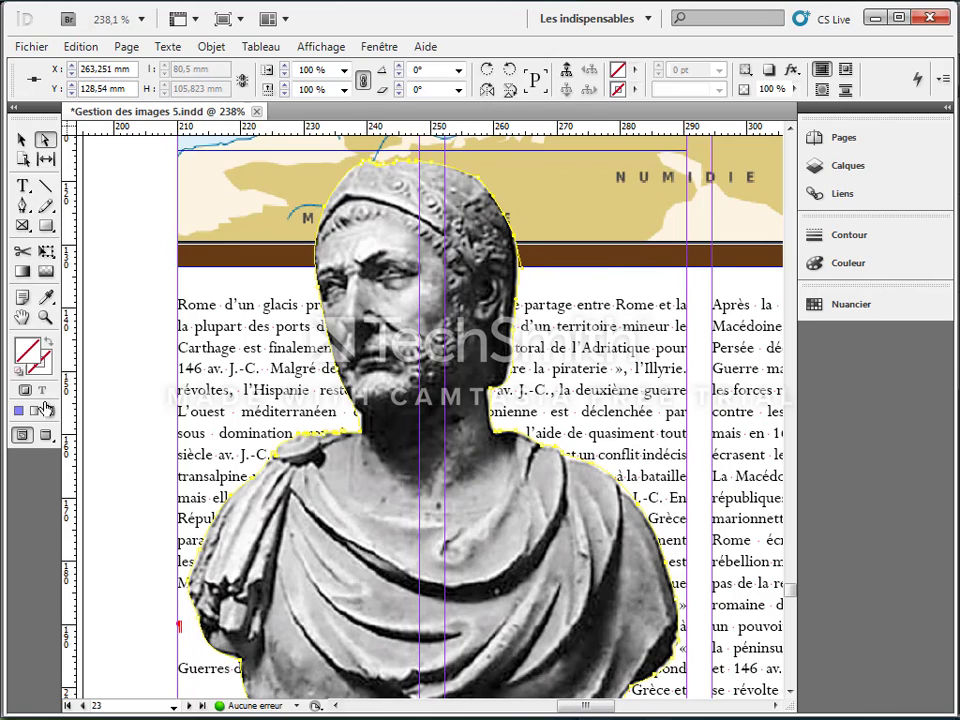
Convert the bust's mask into a frame and delete the image inside it, keeping the bust-shaped frame.
double_click(21, 317)
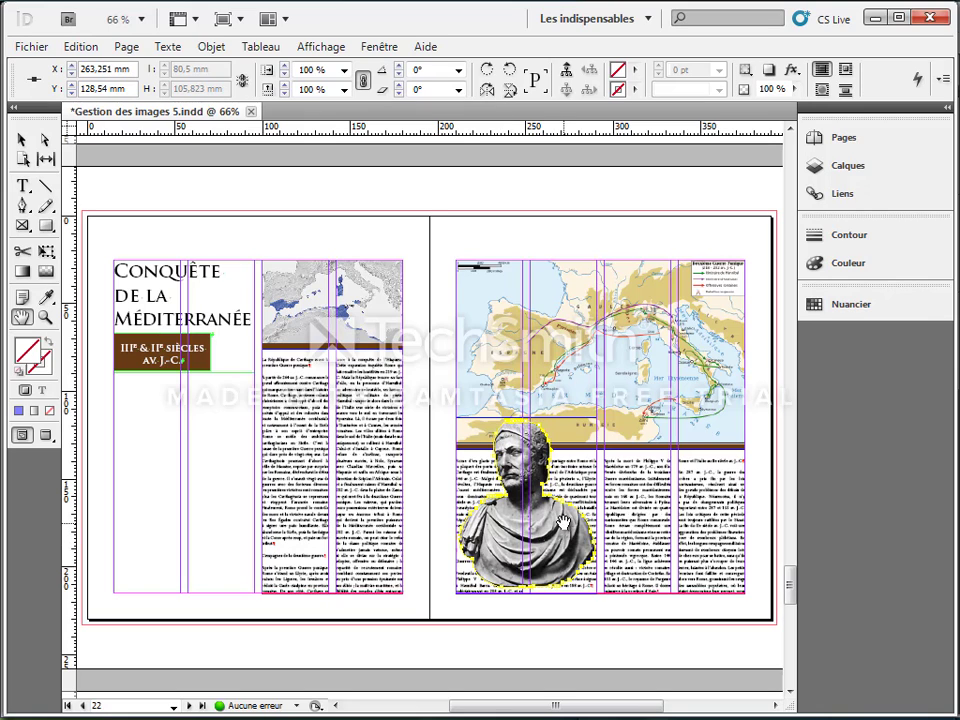
click(211, 47)
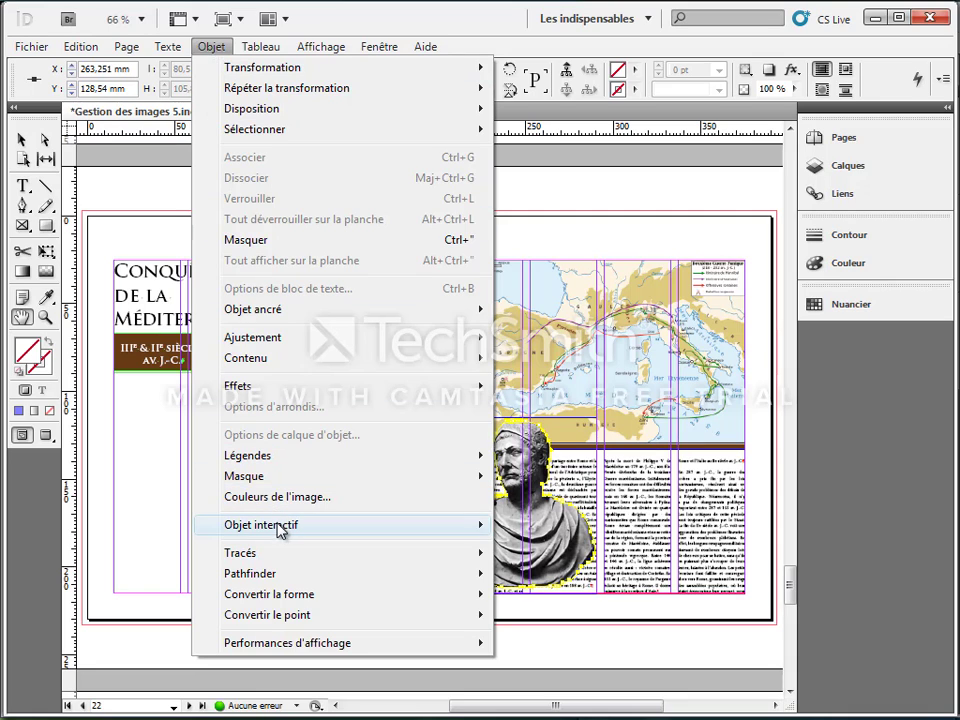
mouse_move(279, 524)
mouse_move(272, 480)
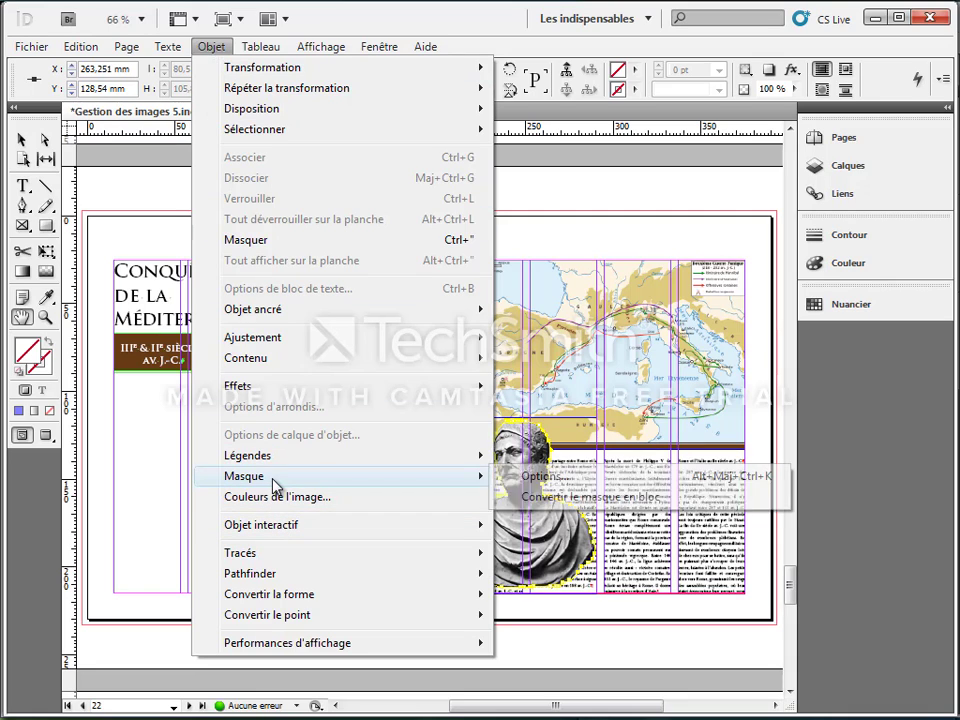
click(565, 499)
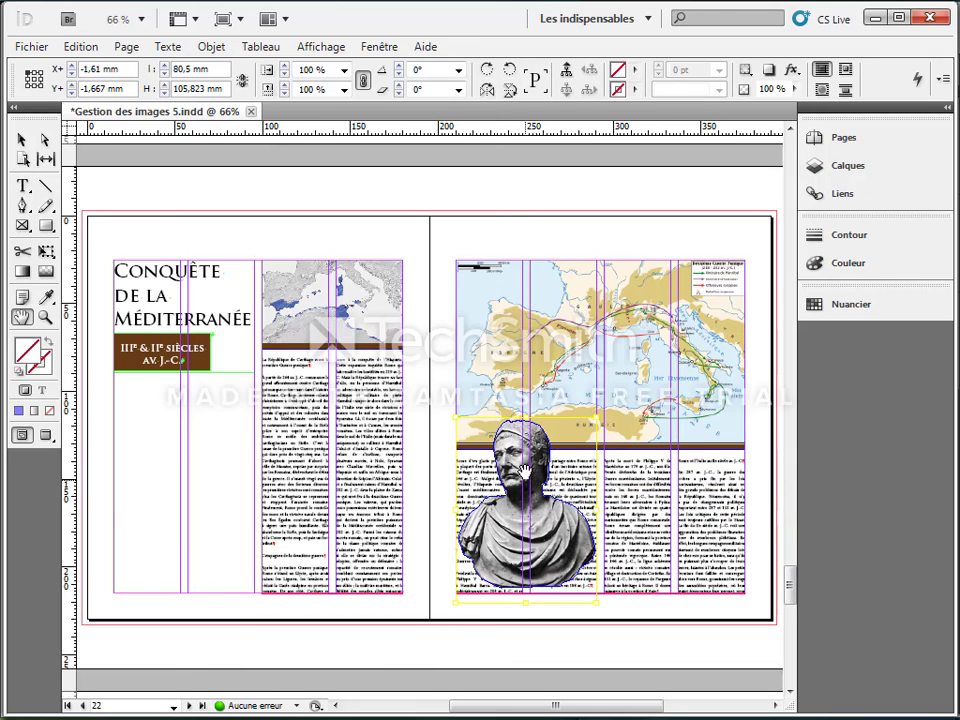
key(Delete)
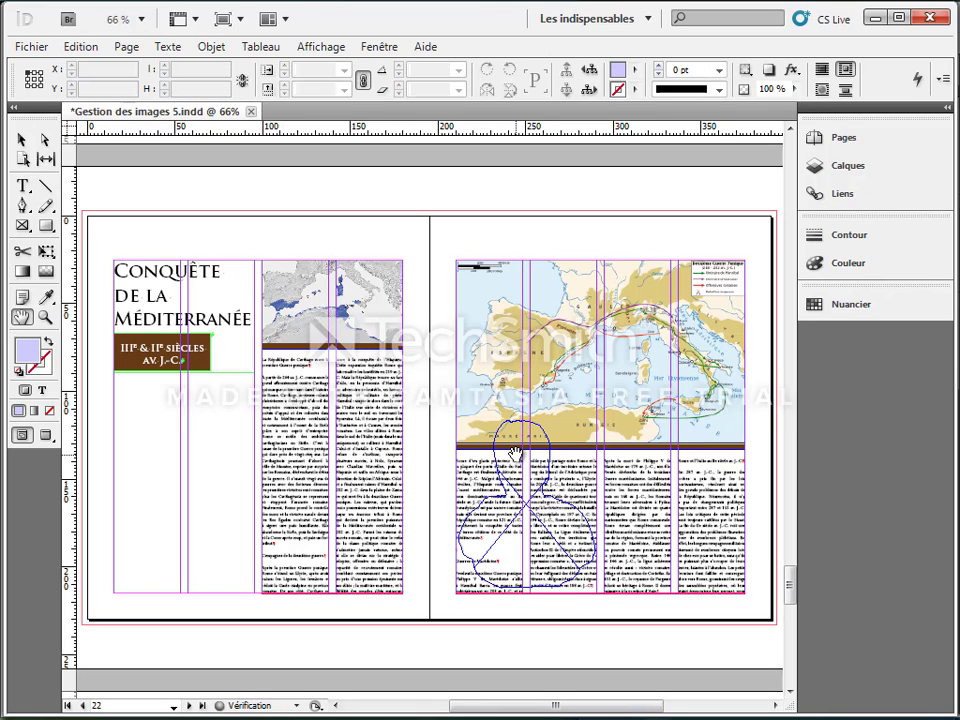